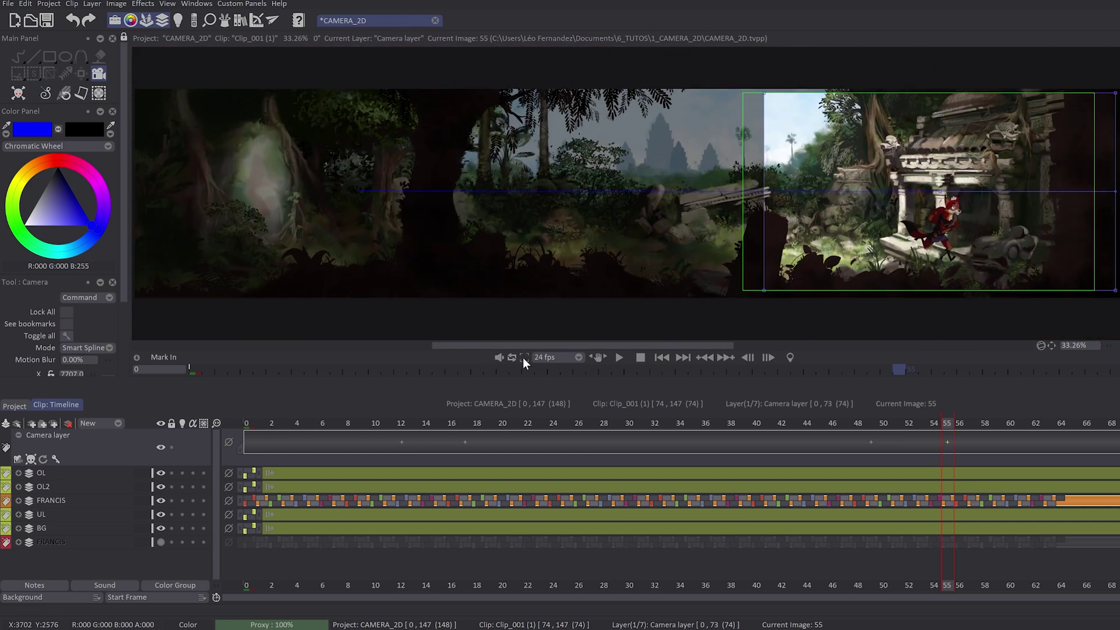
- Play the forest clip to preview the camera move, then stop playback
click(626, 358)
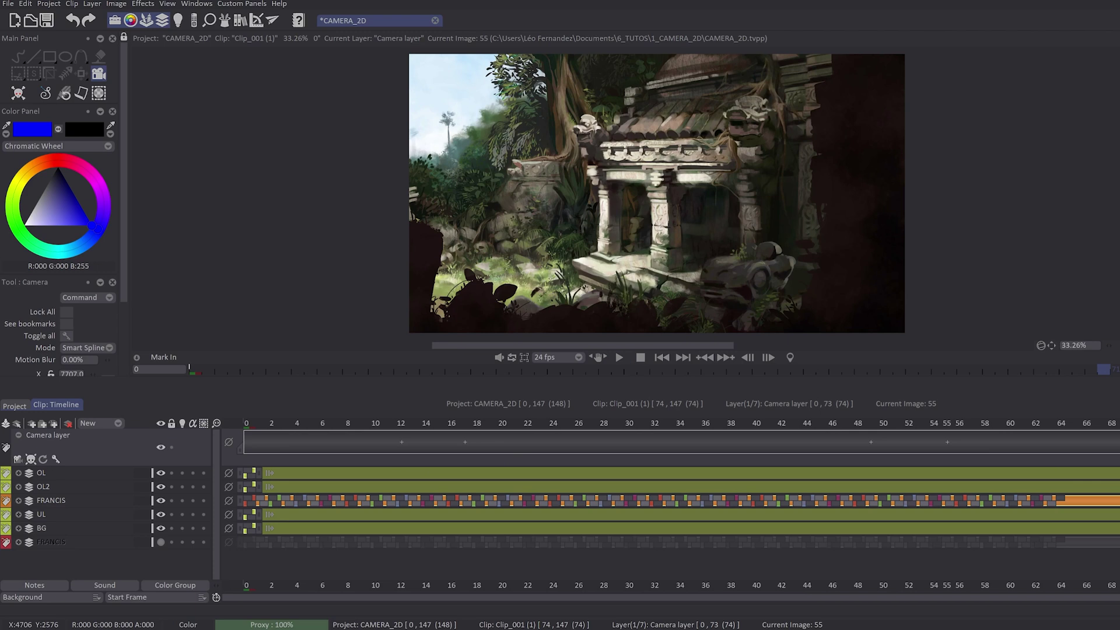
click(641, 357)
drag(1060, 424, 1010, 428)
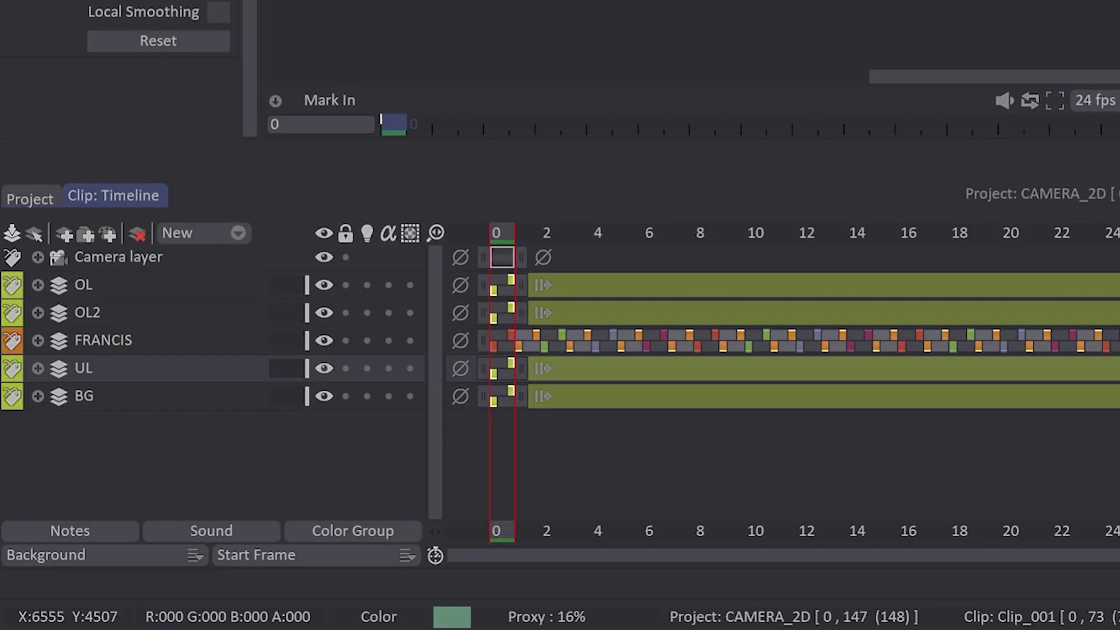
- Expand the Camera layer in the clip's timeline
click(37, 257)
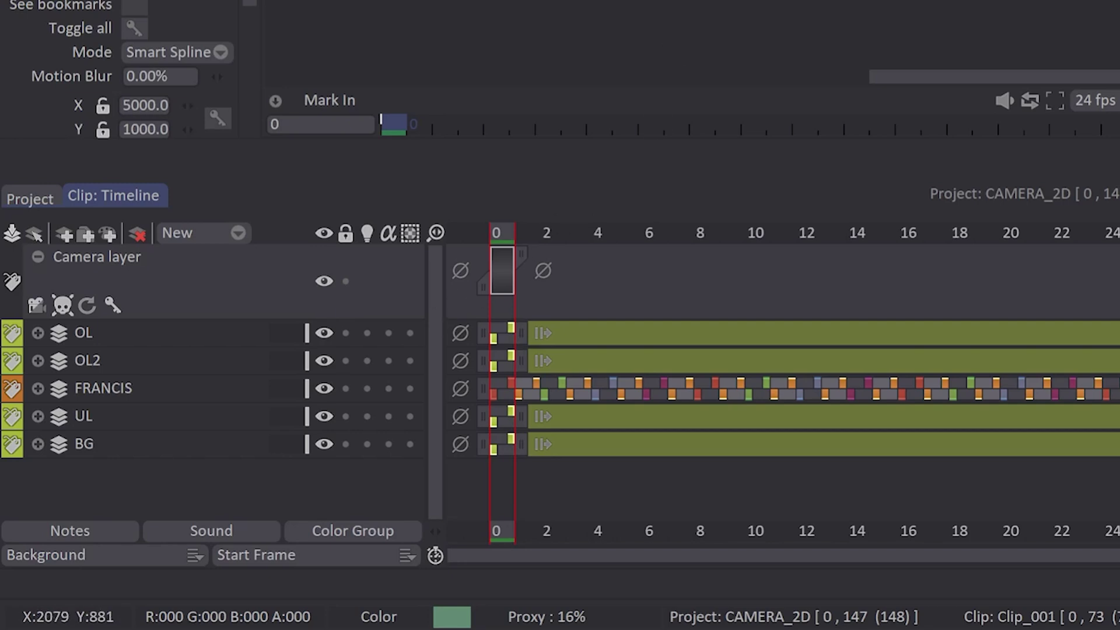
drag(613, 3, 652, 2)
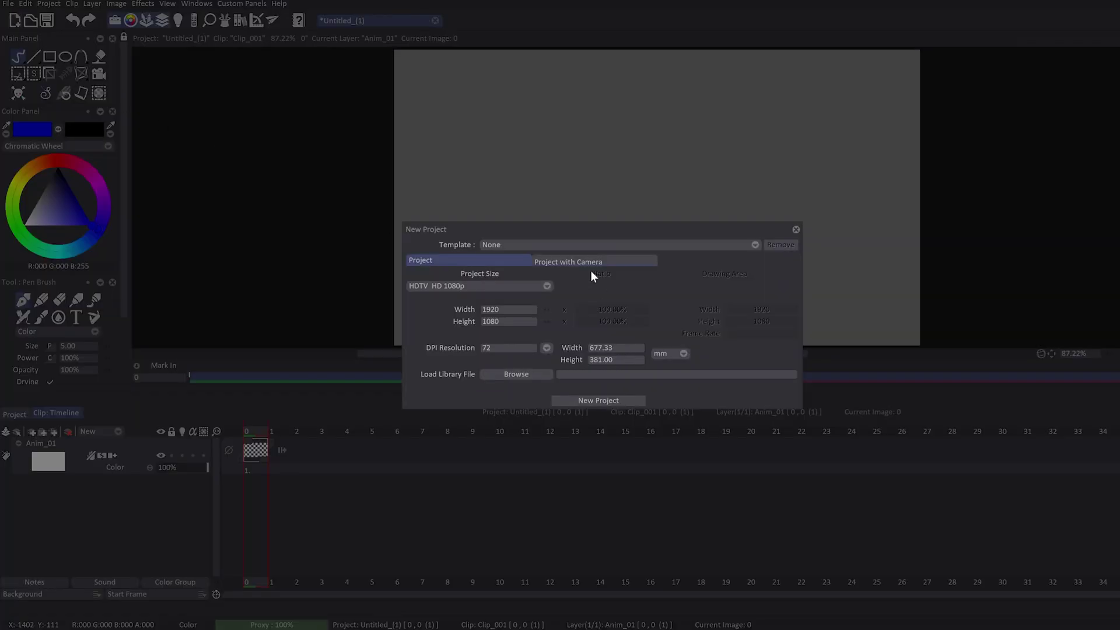
- Create a new project with camera and expand its Camera layer
click(610, 400)
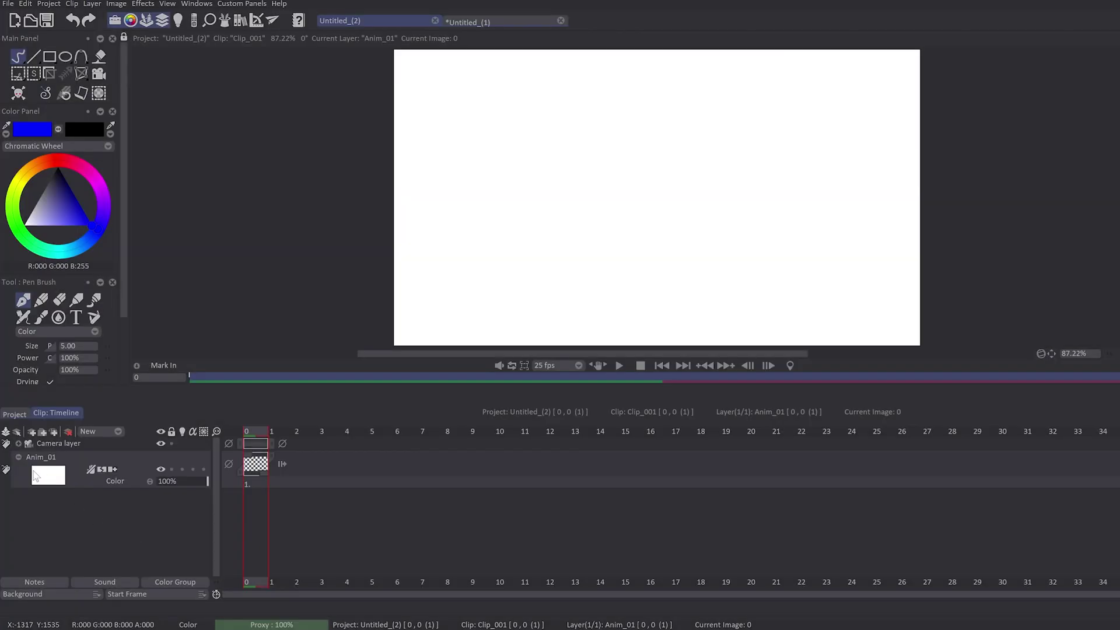
click(18, 443)
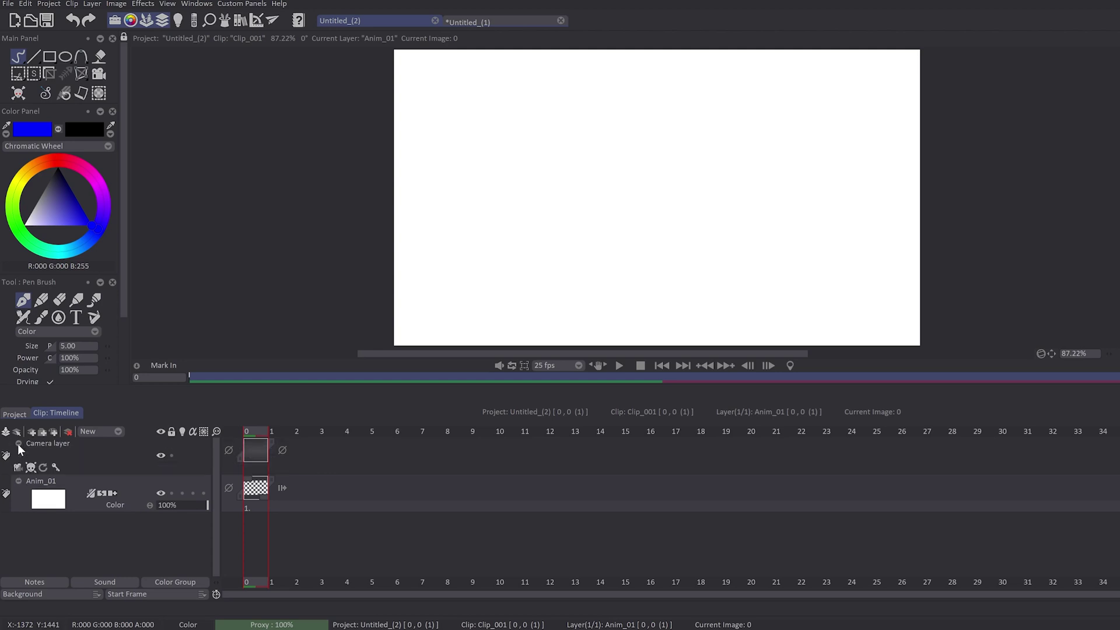
- Make the Camera layer the current layer and activate the Camera tool
click(68, 480)
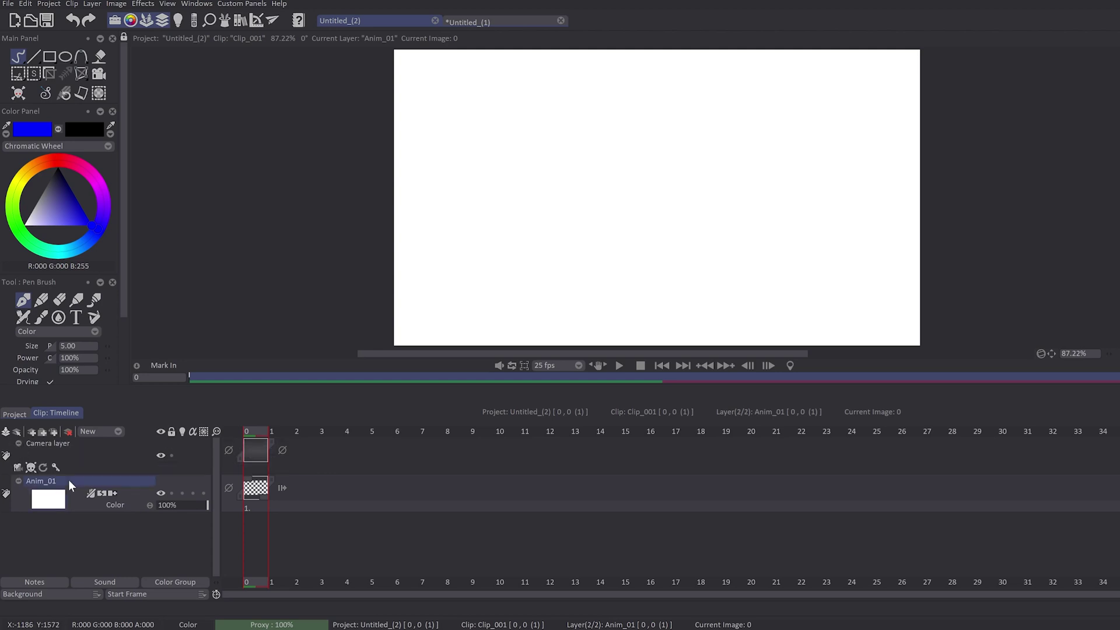
click(60, 442)
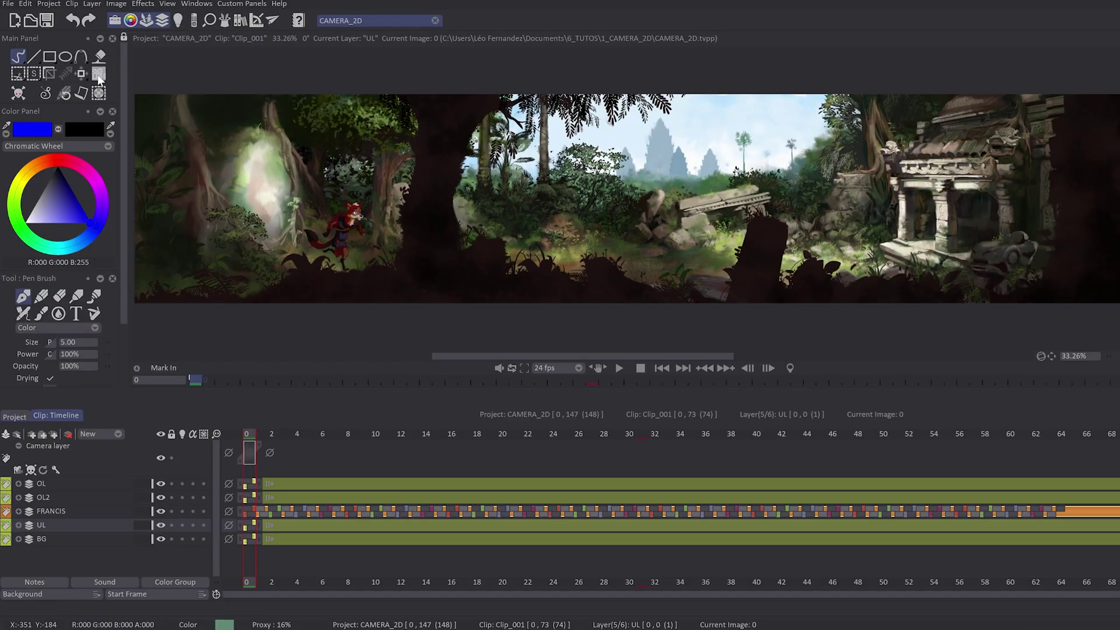
click(98, 75)
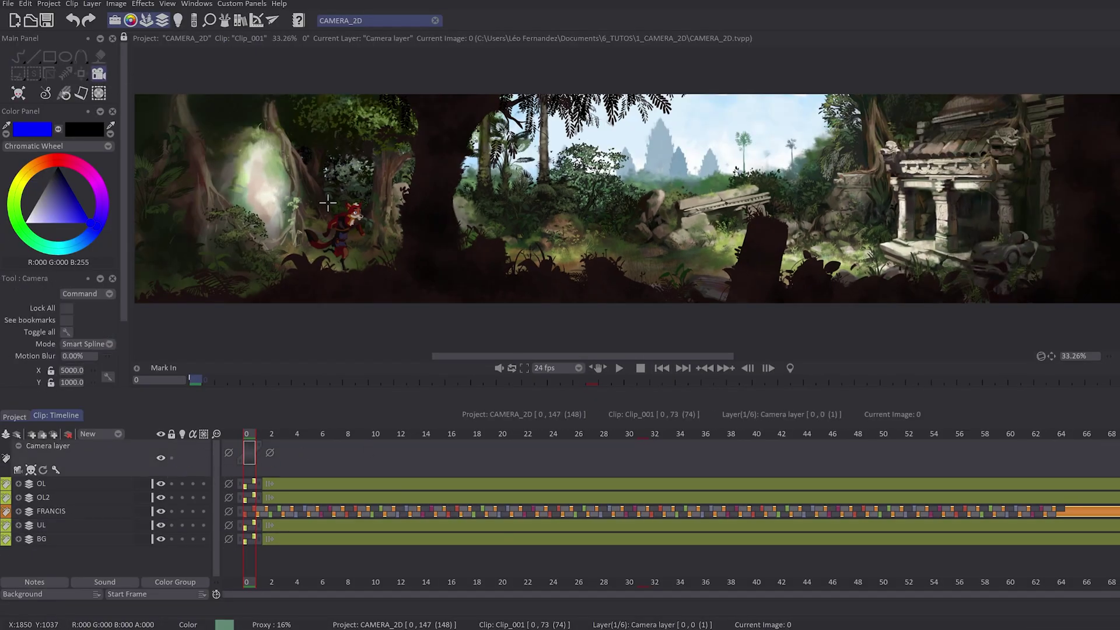
- In CAMERA_2D, frame the running fox at frame 0 with the camera at about X 1977, Y 1008 and 88% zoom
mouse_move(328, 202)
mouse_down()
mouse_move(352, 191)
mouse_move(344, 196)
mouse_up()
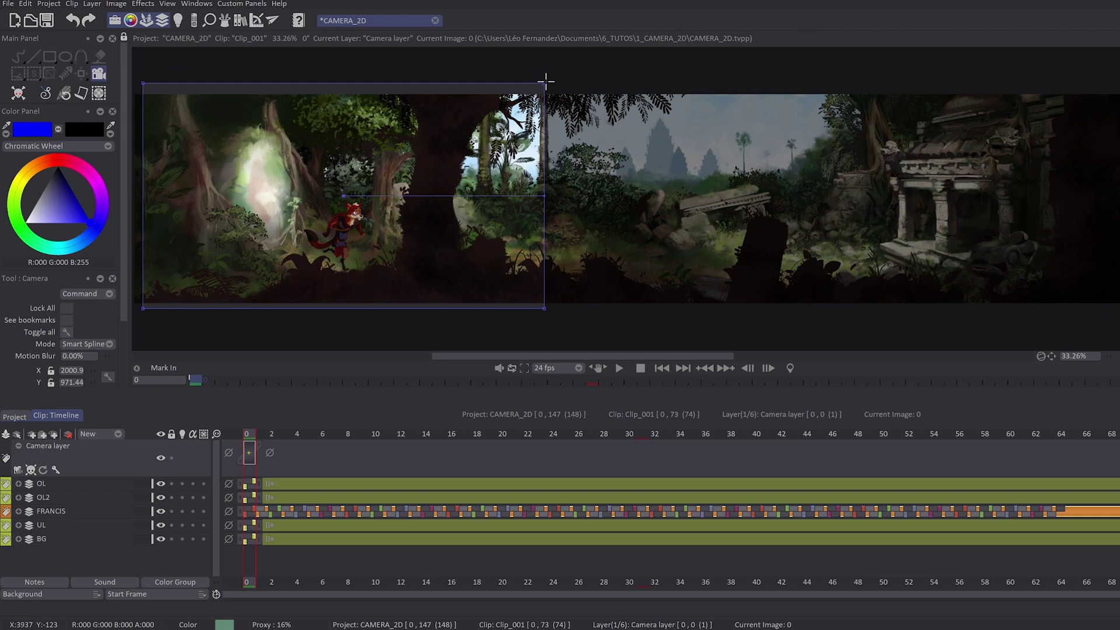
drag(544, 83, 518, 95)
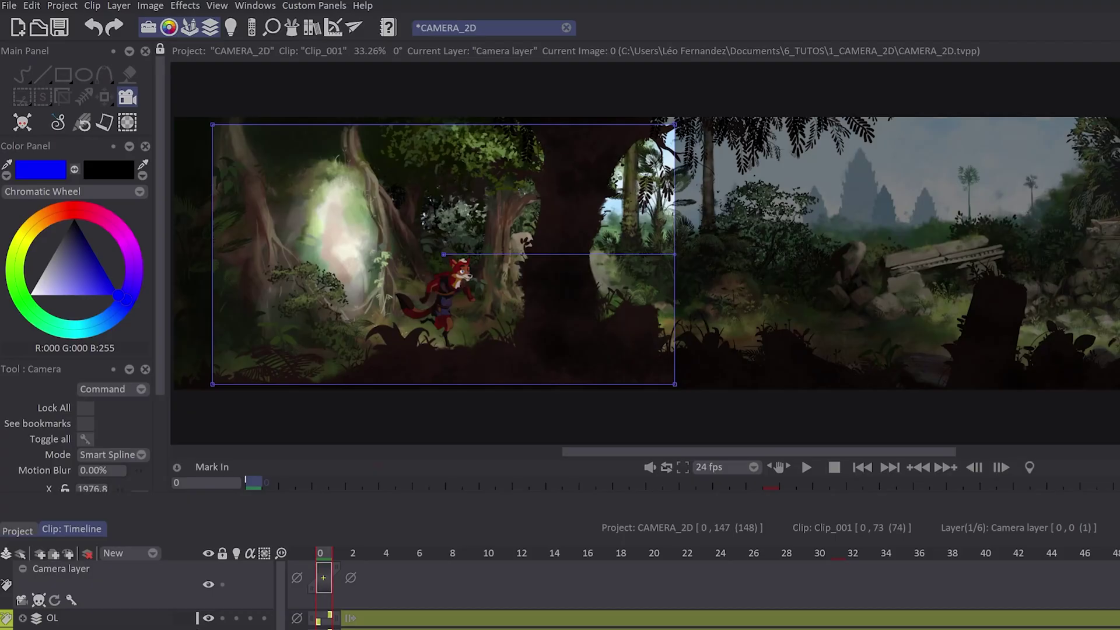
- Detach the Camera tool settings and review the camera parameters without changing them
scroll(159, 130, down, 5)
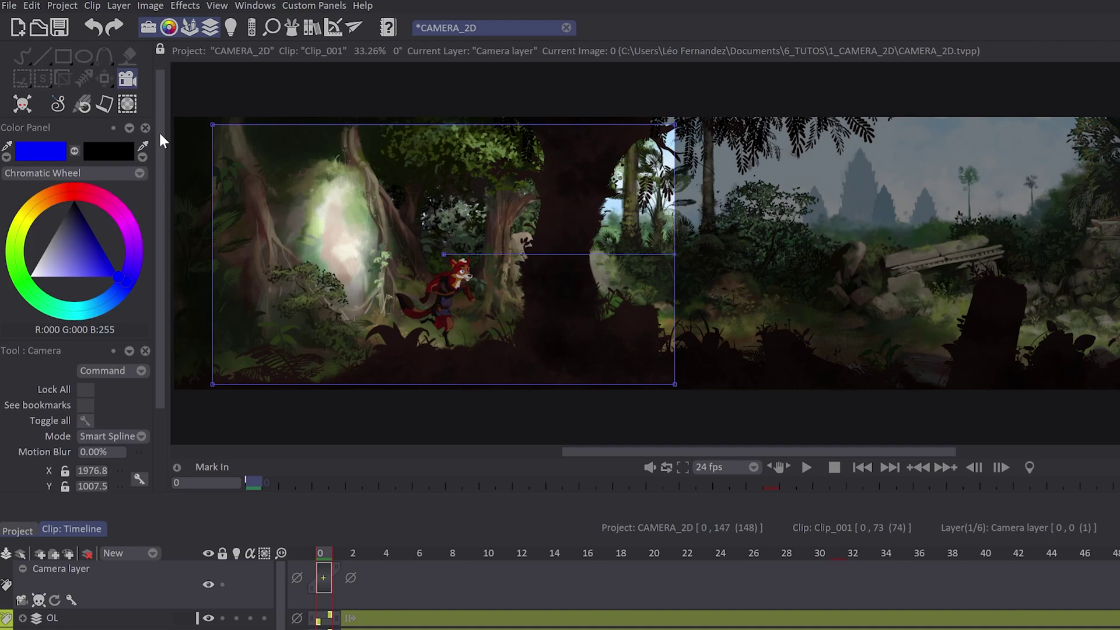
drag(78, 241, 374, 142)
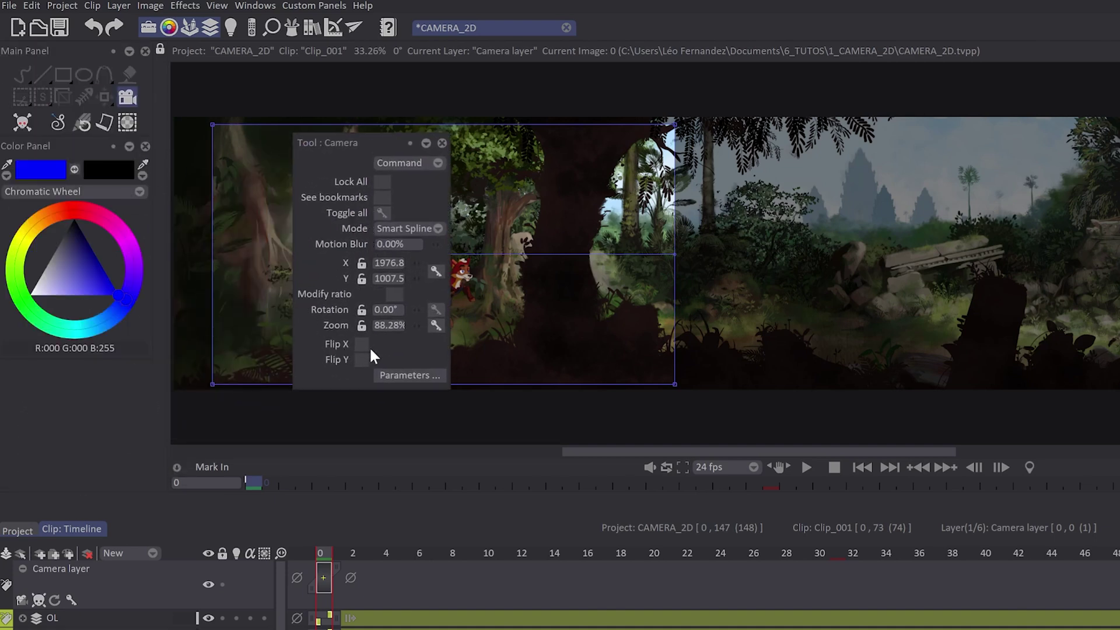
click(416, 374)
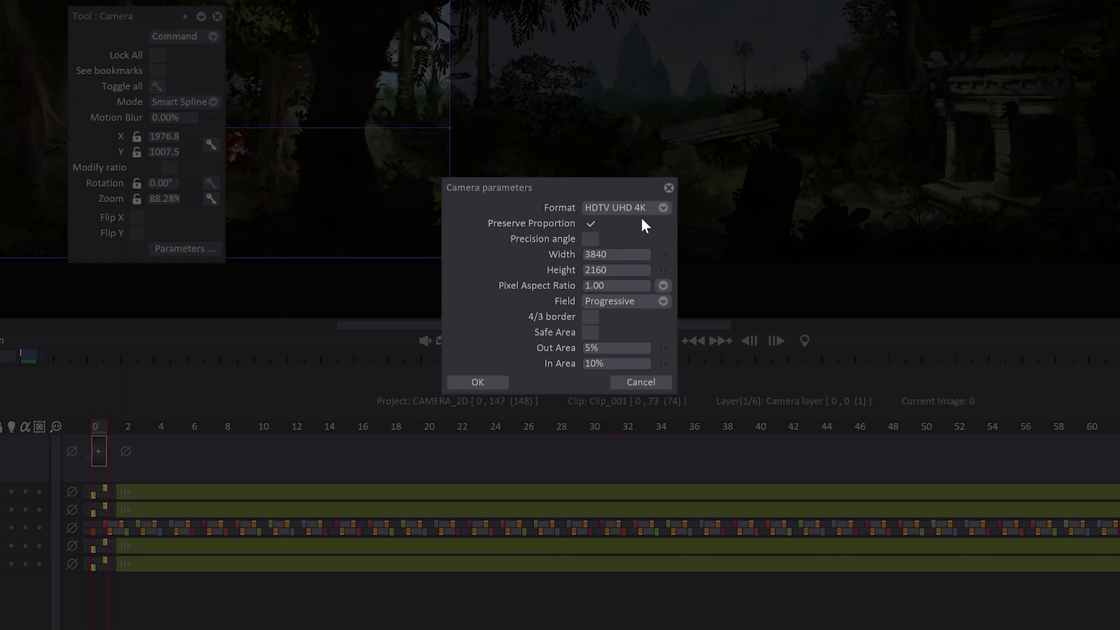
click(668, 187)
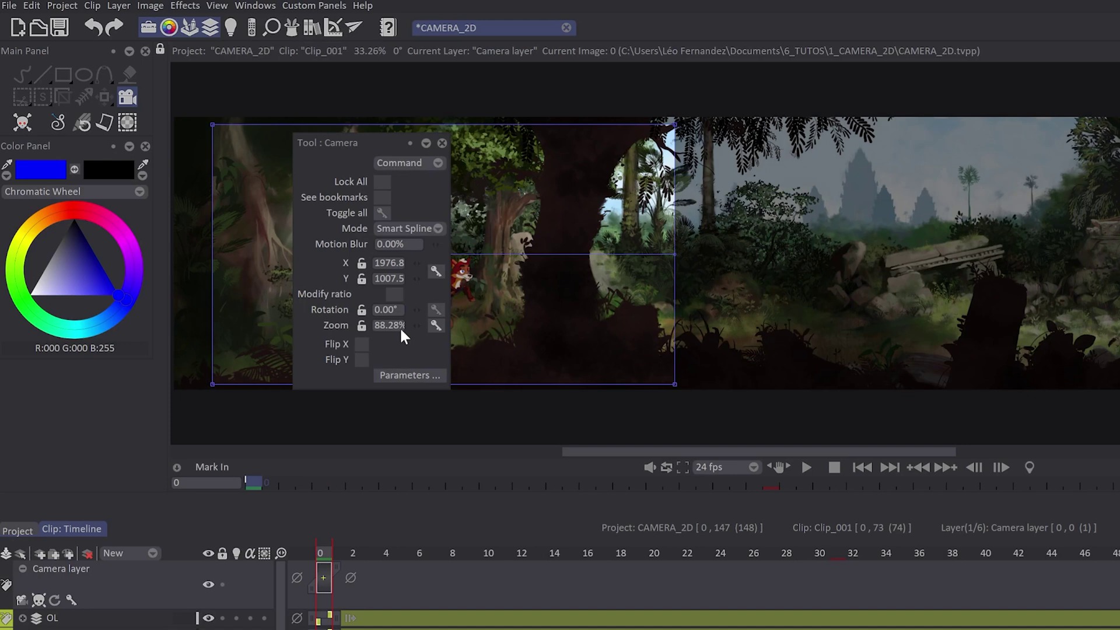
- Reduce the camera zoom to about 81% and adjust the camera frame by its upper-right corner
mouse_move(418, 325)
mouse_down()
mouse_move(434, 325)
mouse_move(408, 324)
mouse_up()
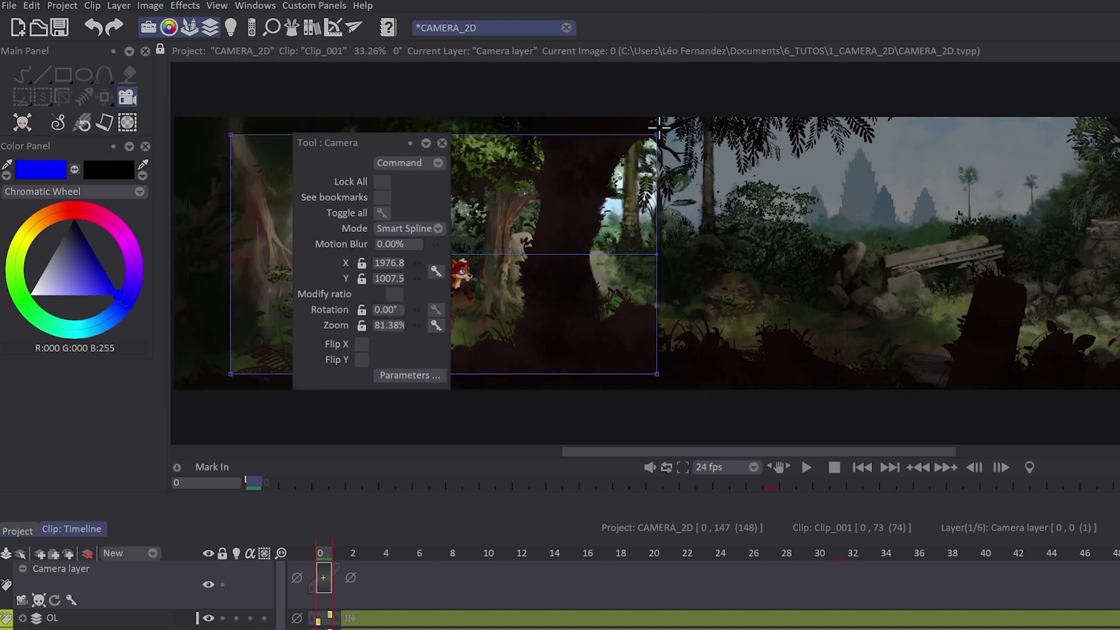
drag(657, 127, 677, 139)
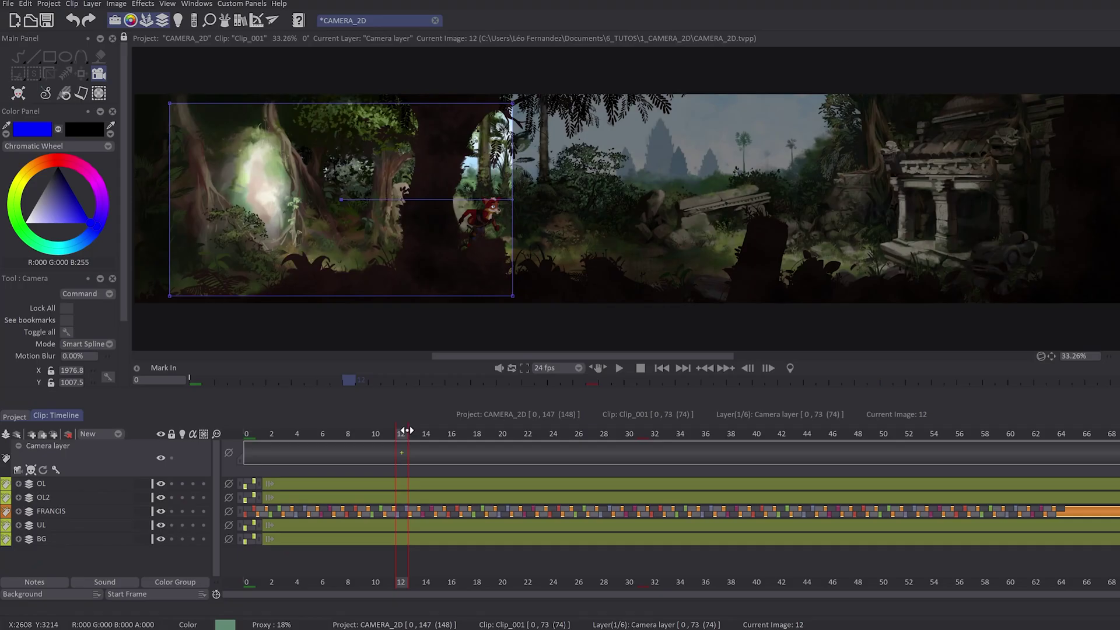
- Add a camera keyframe at frame 49 over the temple and scrub the timeline to check the pan
drag(405, 433, 868, 486)
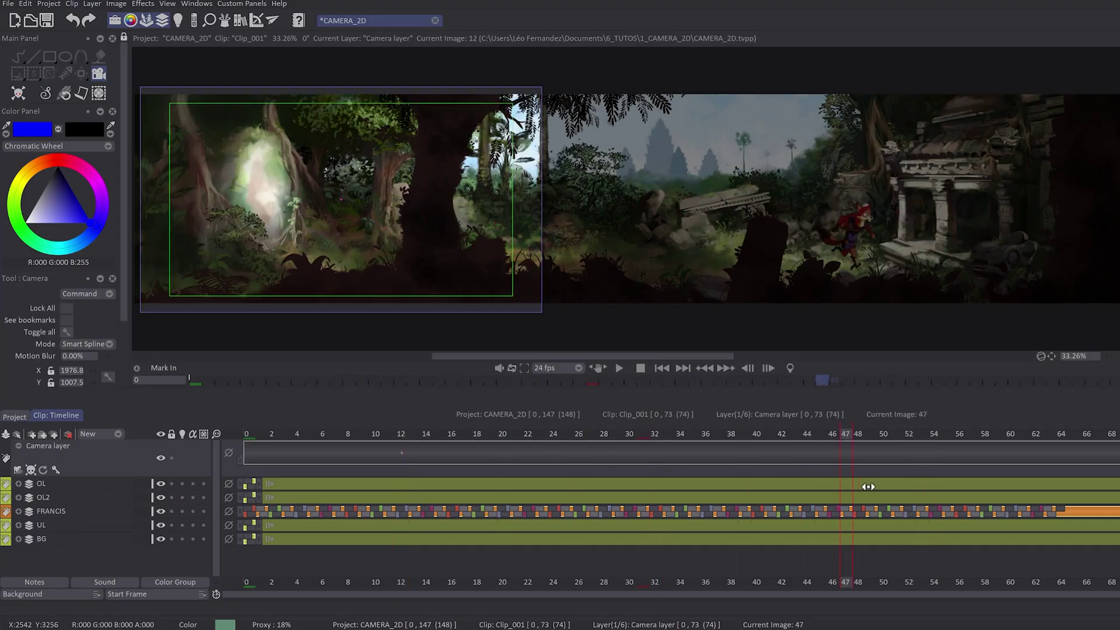
drag(885, 202, 897, 198)
drag(873, 433, 440, 451)
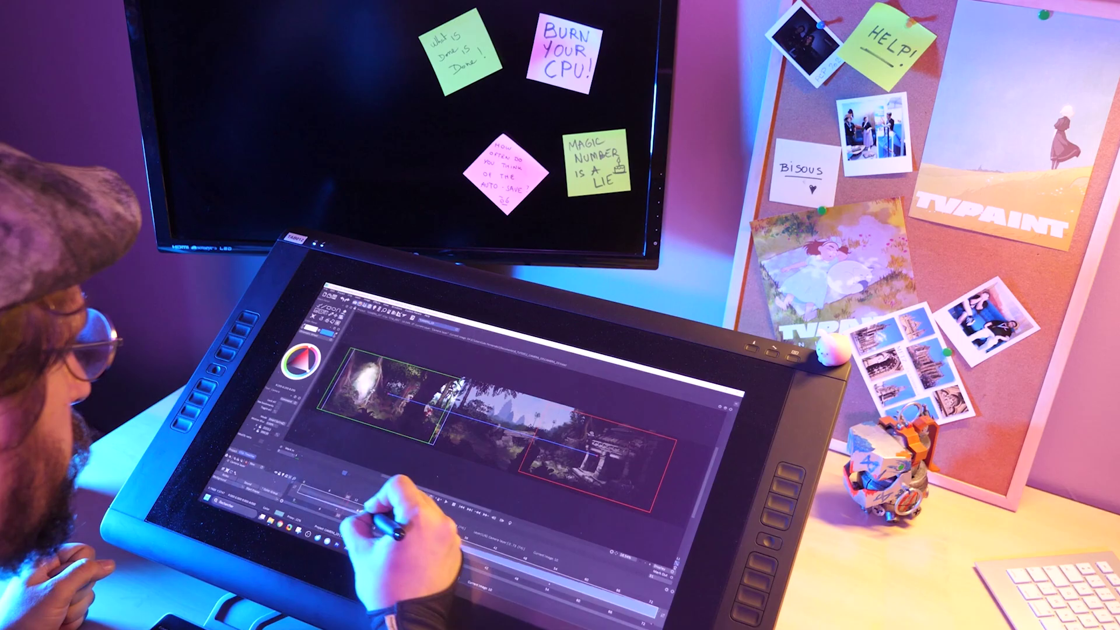
drag(360, 509, 568, 575)
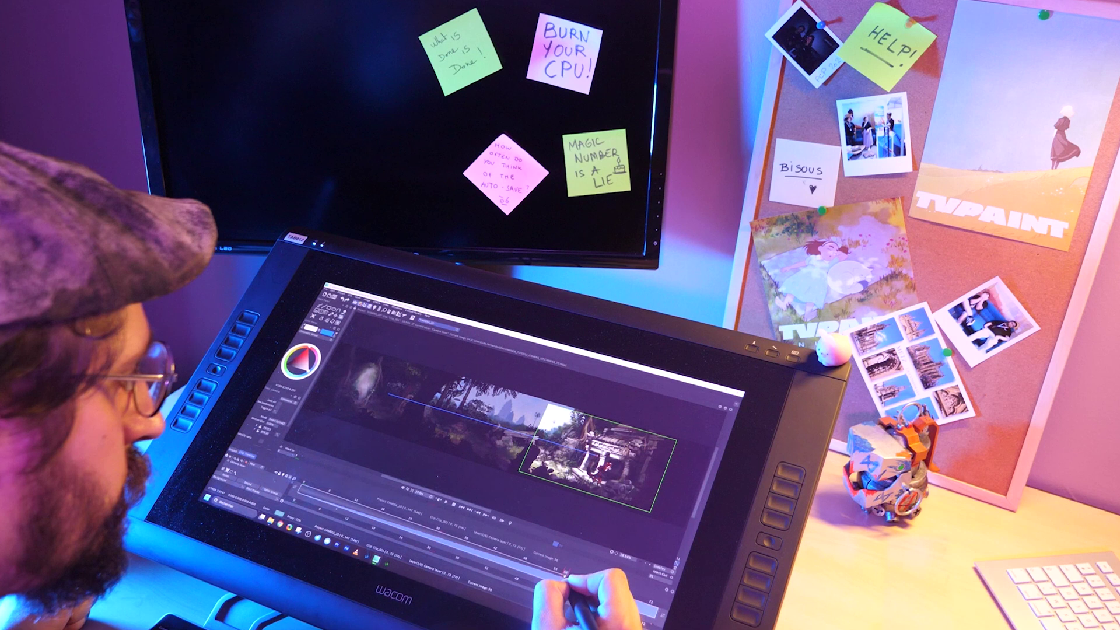
drag(585, 452, 592, 455)
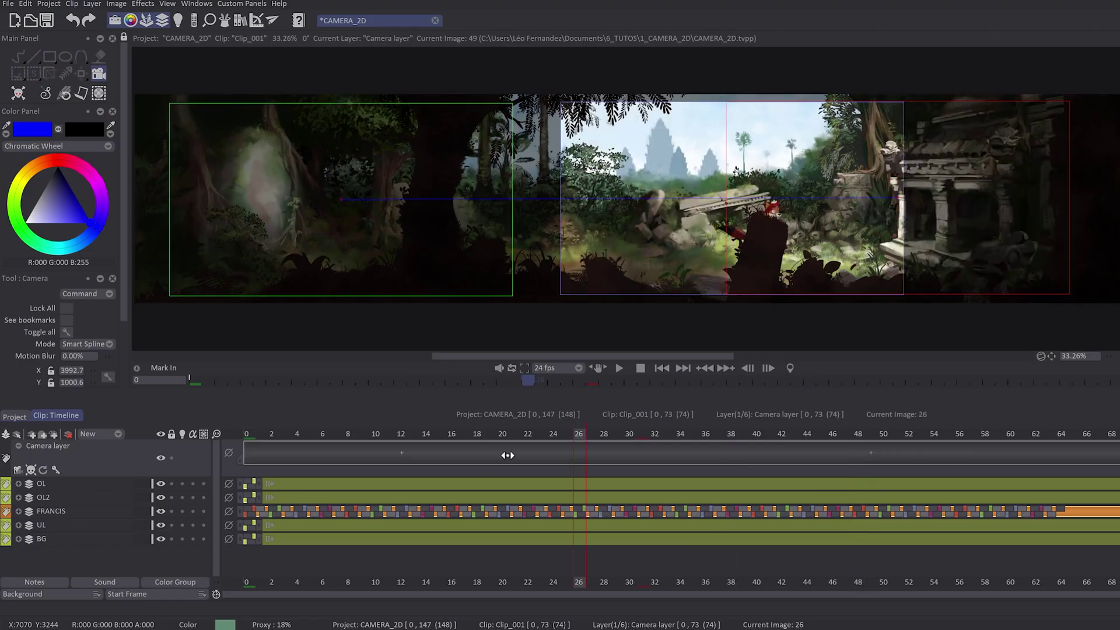
drag(509, 450, 418, 447)
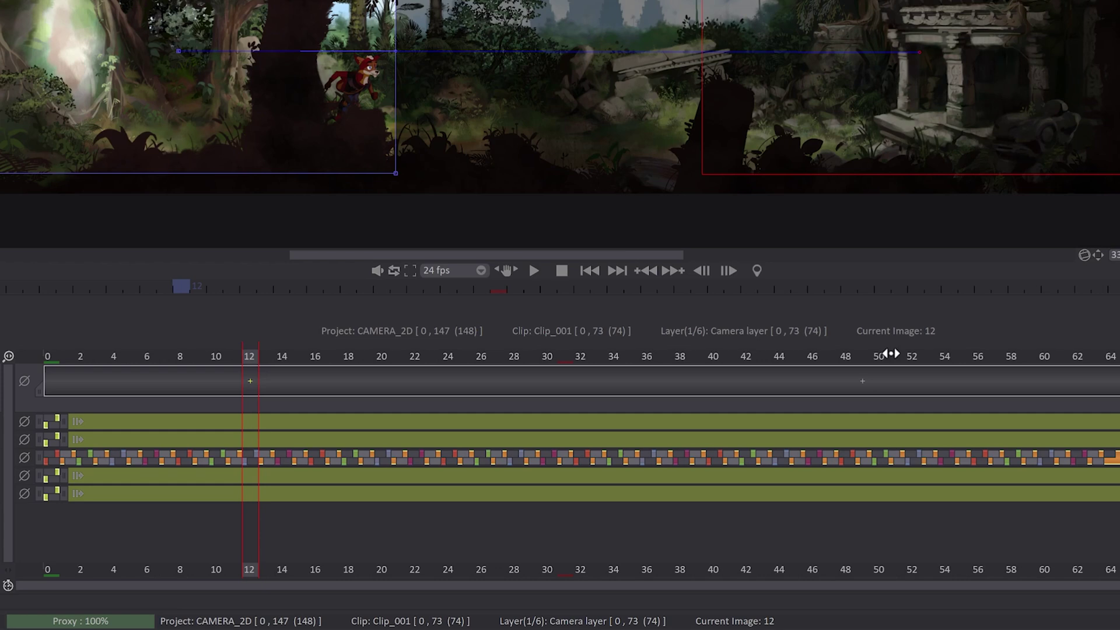
- Select the camera keyframe at frame 49 and adjust the position and size of its frame over the temple
click(862, 381)
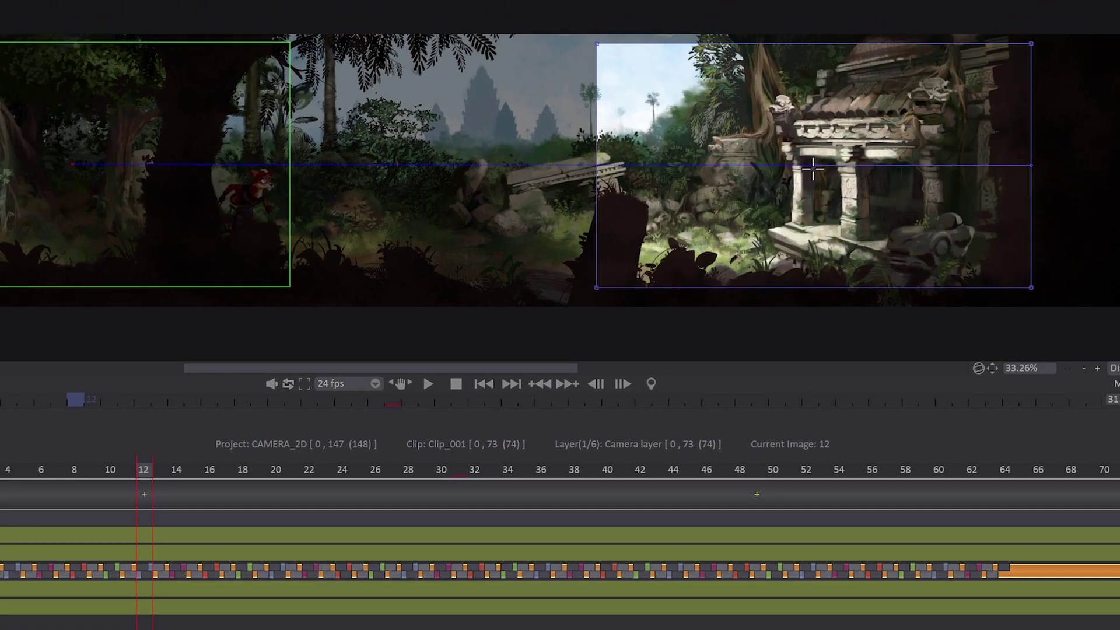
mouse_move(811, 169)
mouse_down()
mouse_move(727, 162)
mouse_move(796, 164)
mouse_up()
drag(1011, 44, 1022, 67)
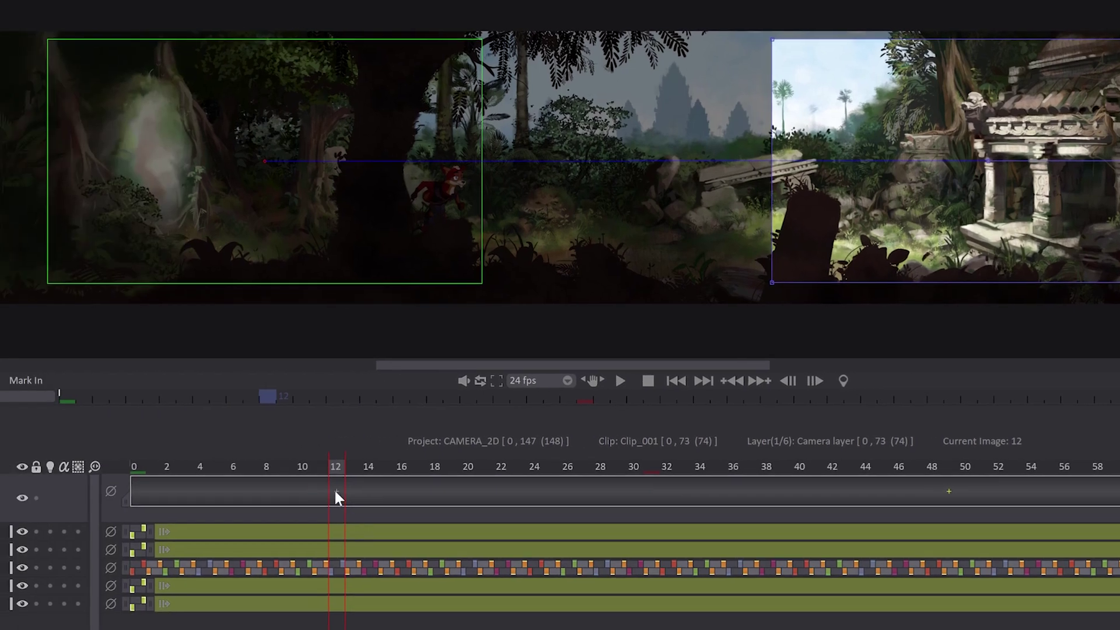
- Try shifting the frame 12 camera keyframe to frame 5, restore its timing, and scrub to frame 30
click(336, 491)
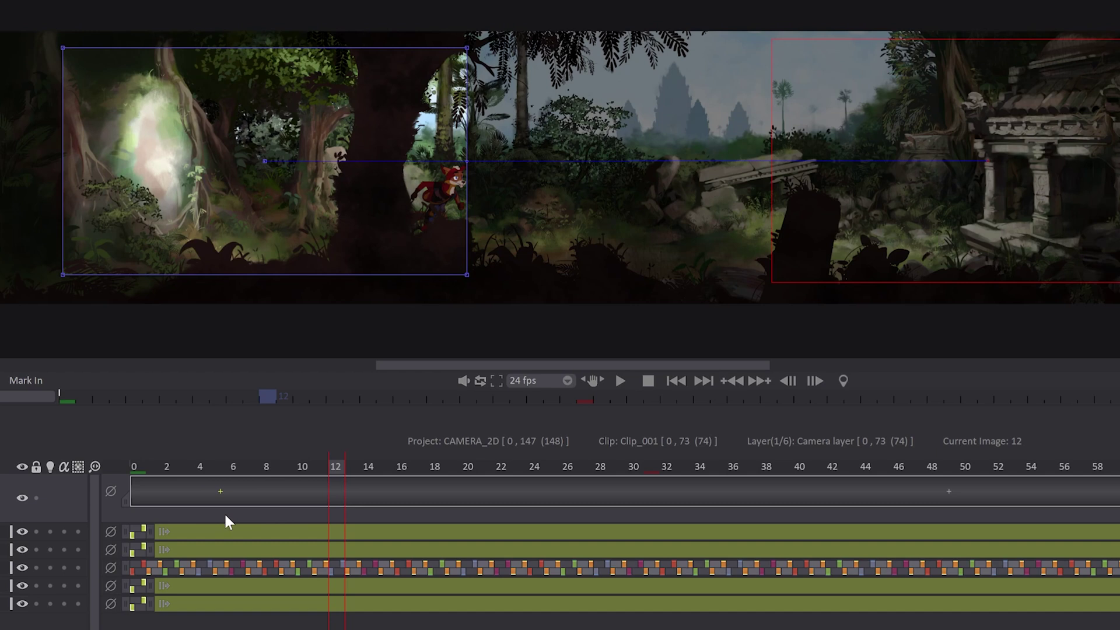
drag(237, 491, 640, 467)
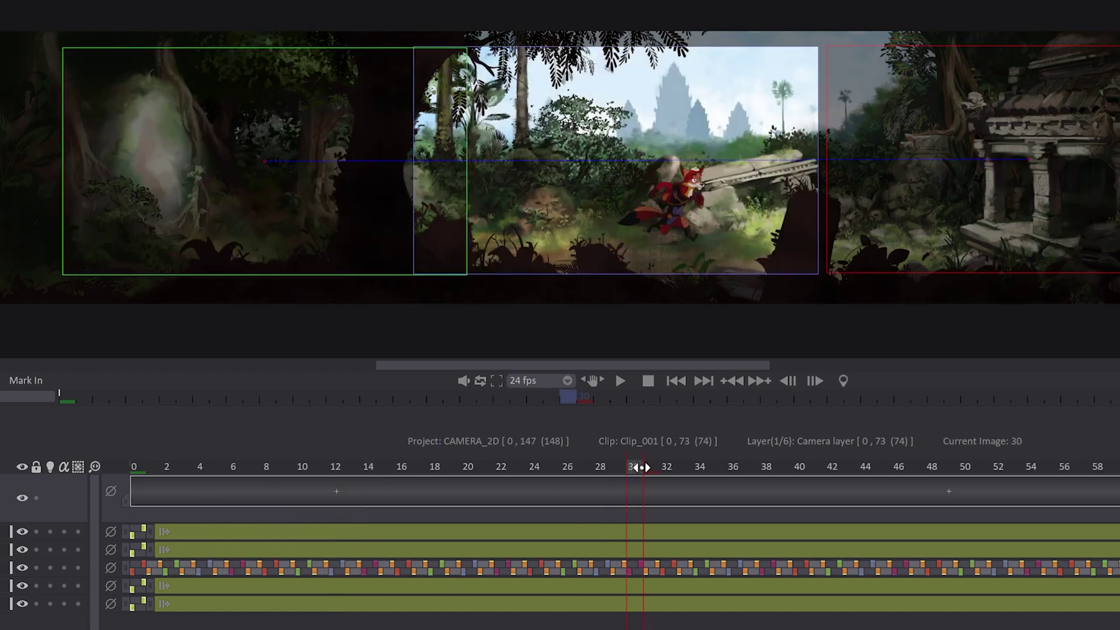
- Add a camera keyframe at frame 30 by raising the camera to about X 4716, Y 560
drag(156, 300, 152, 381)
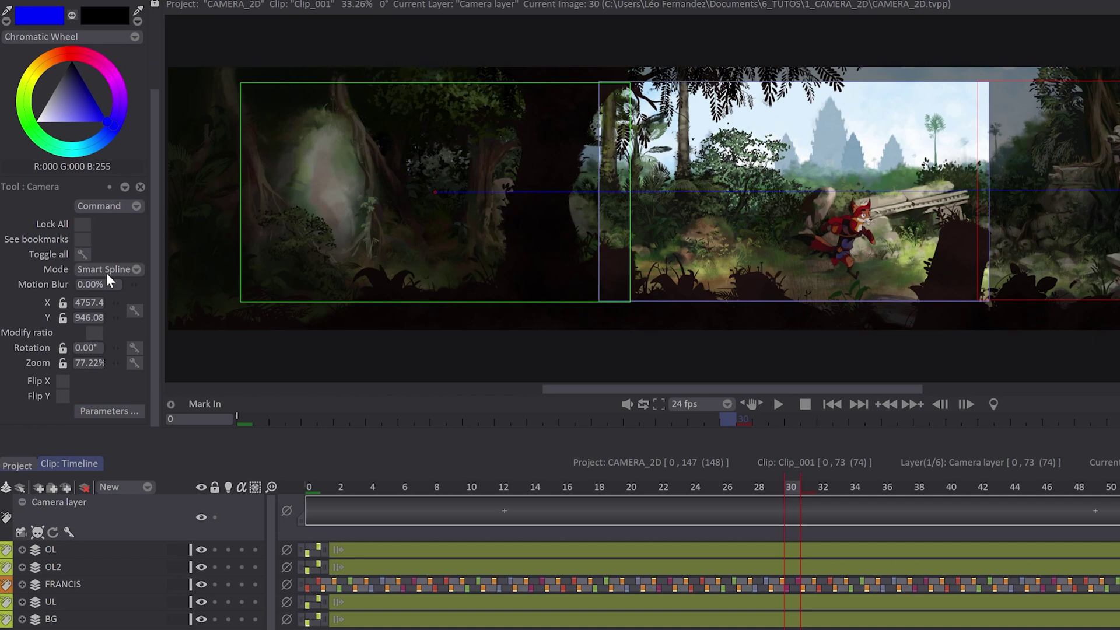
drag(737, 175, 731, 125)
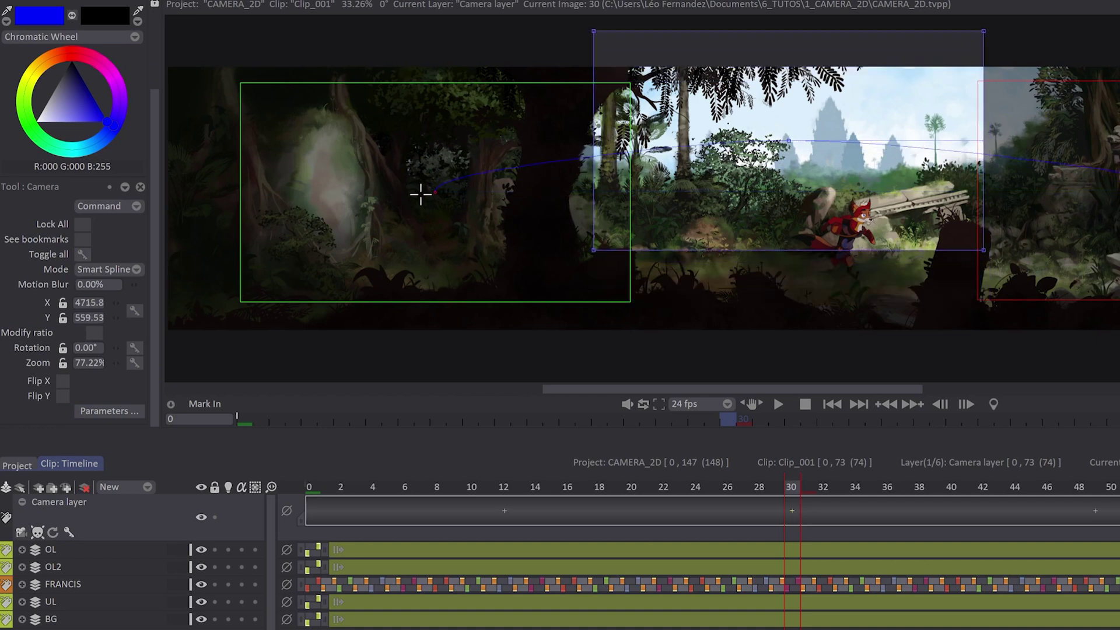
- Try the Linear and Spline modes on the camera path, then return it to Smart Spline
click(136, 270)
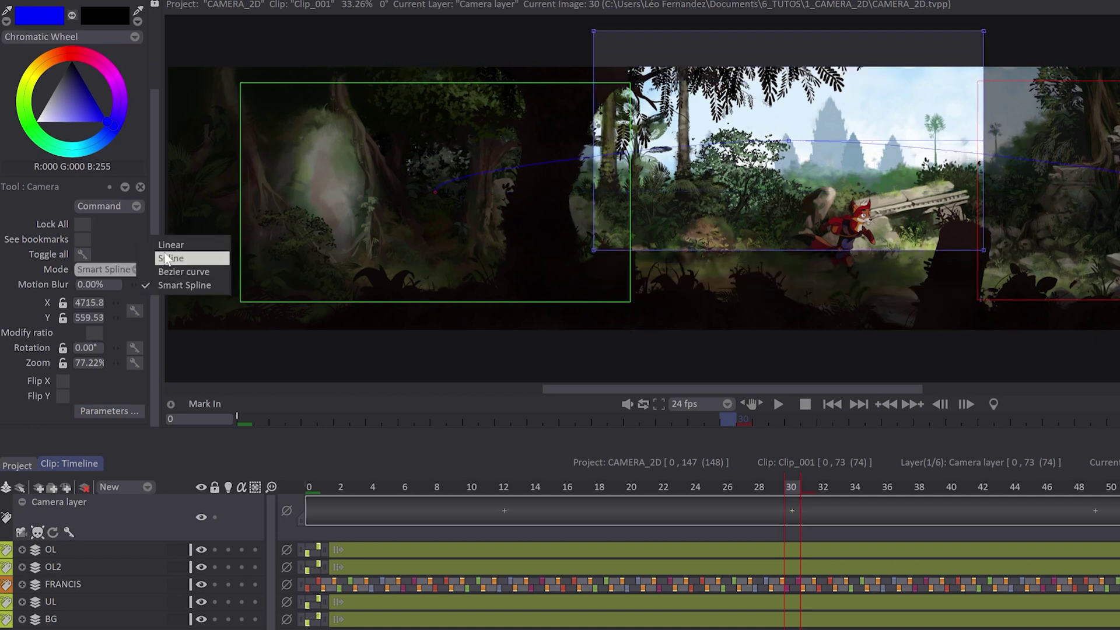
click(196, 243)
click(104, 268)
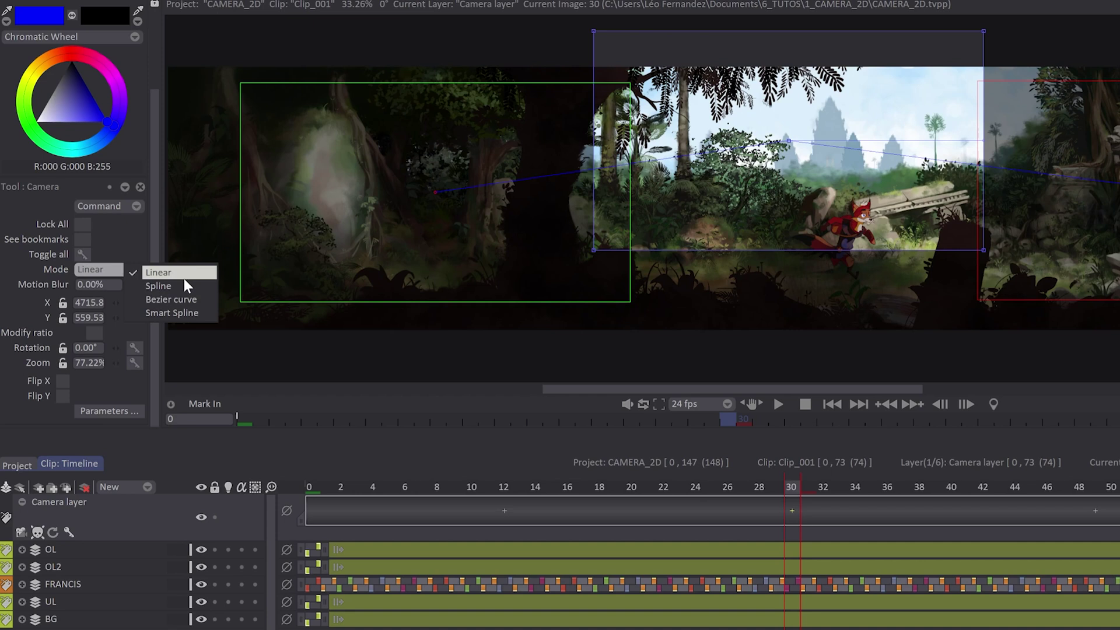
click(184, 283)
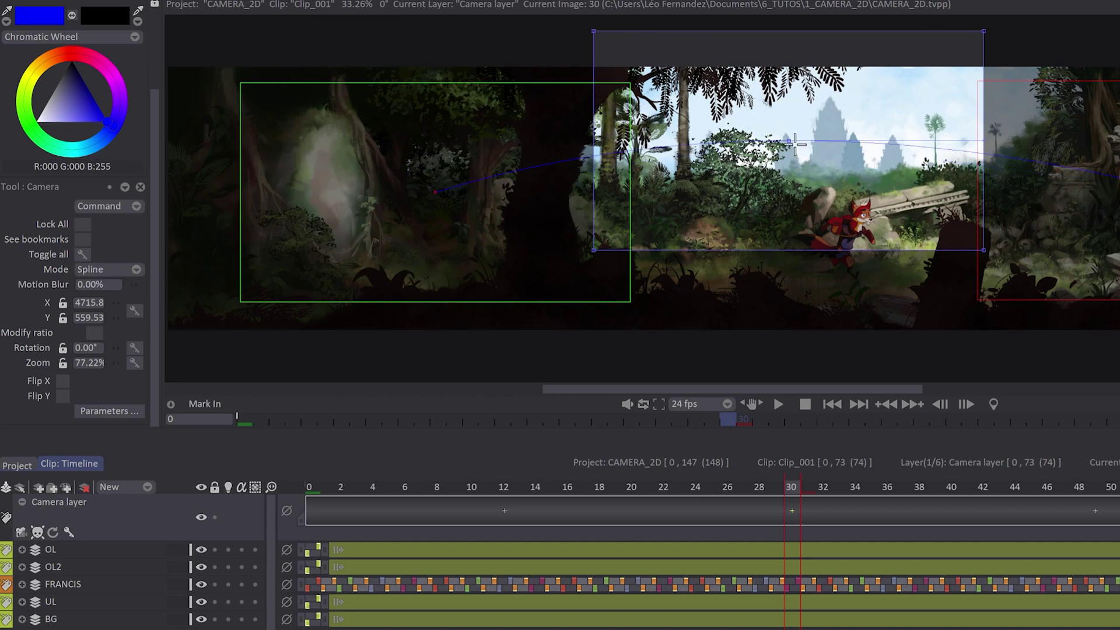
click(130, 269)
click(177, 305)
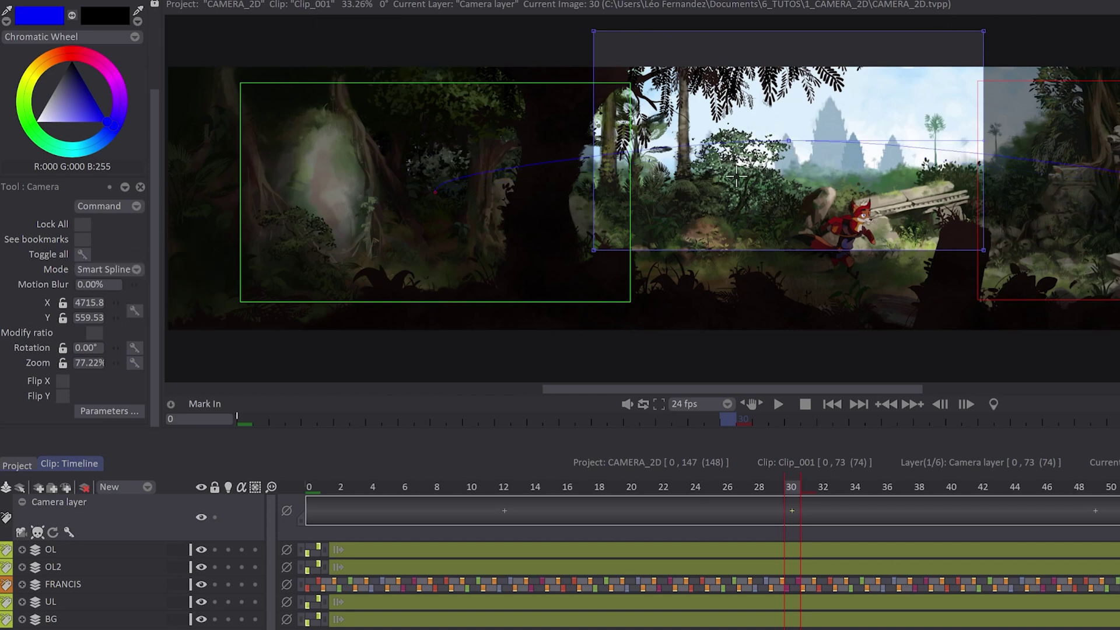
- Turn the camera path's point at frame 30 into a sharp corner
right_click(789, 140)
click(835, 141)
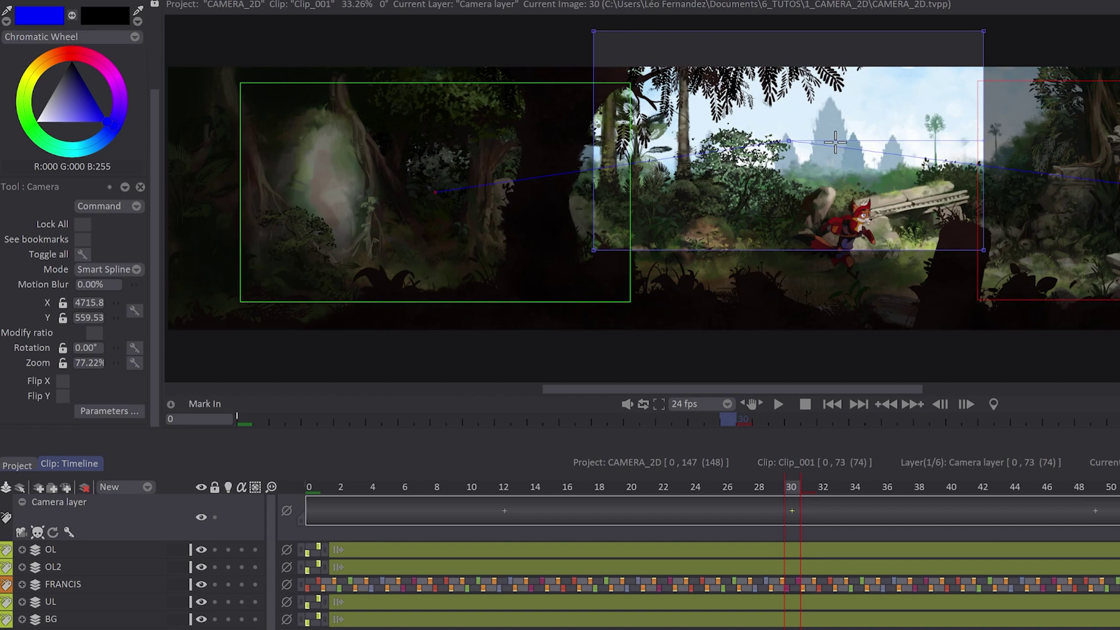
- Change the camera path's interpolation mode and reshape the path around the frame 30 point with its handles
click(125, 270)
click(183, 257)
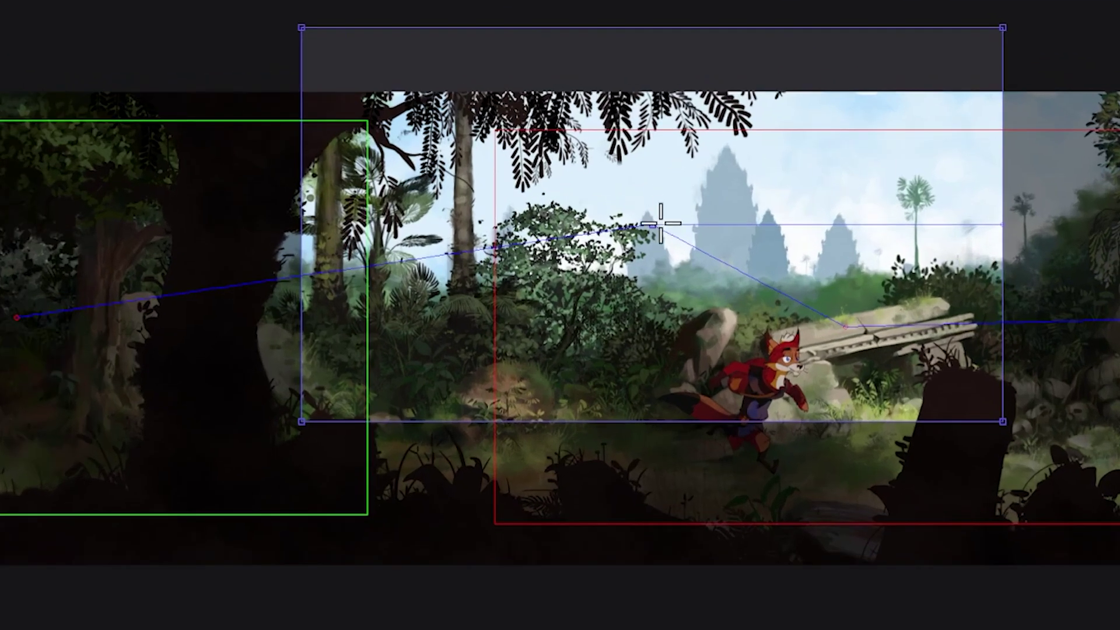
drag(661, 223, 790, 226)
right_click(652, 225)
click(755, 251)
drag(516, 223, 585, 203)
drag(790, 225, 742, 170)
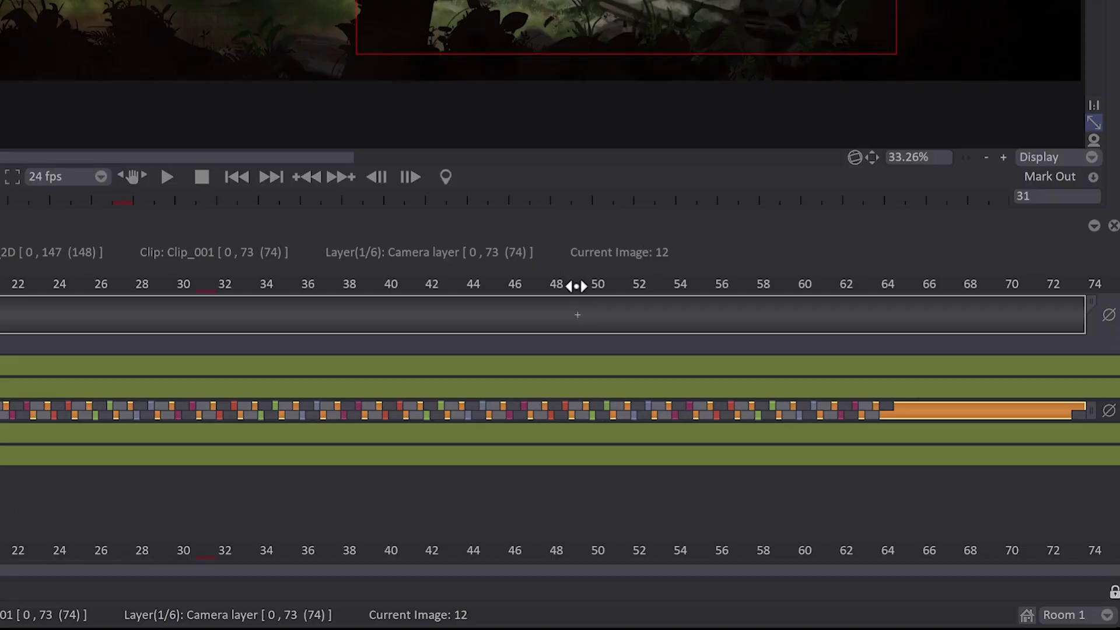
- Delete all keyframe parameters at frame 49 on the Camera layer
click(576, 285)
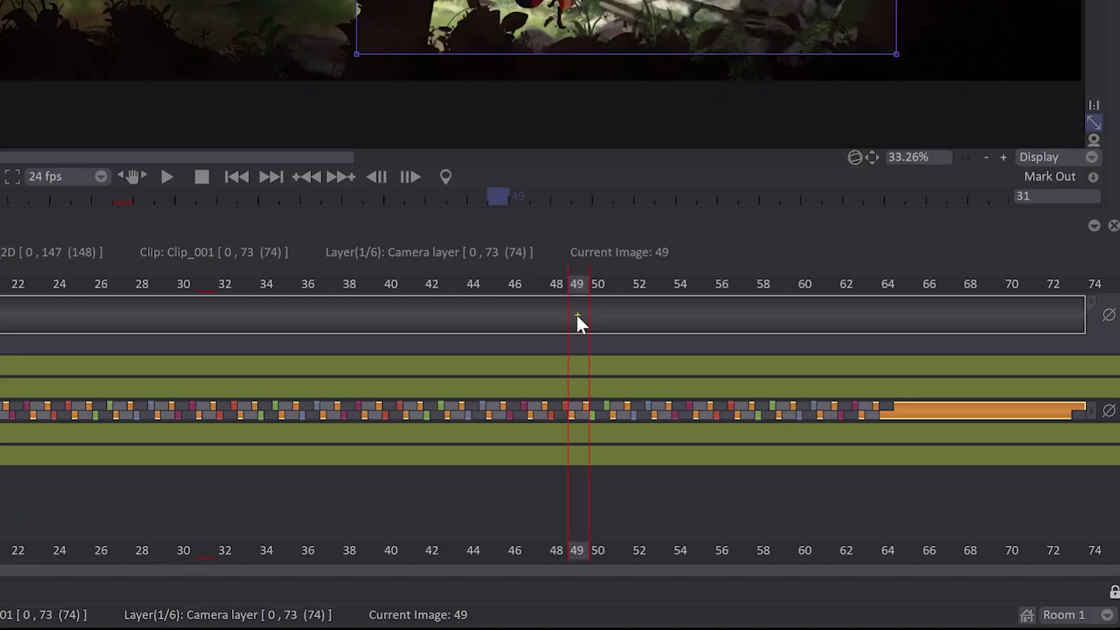
right_click(576, 315)
mouse_move(764, 338)
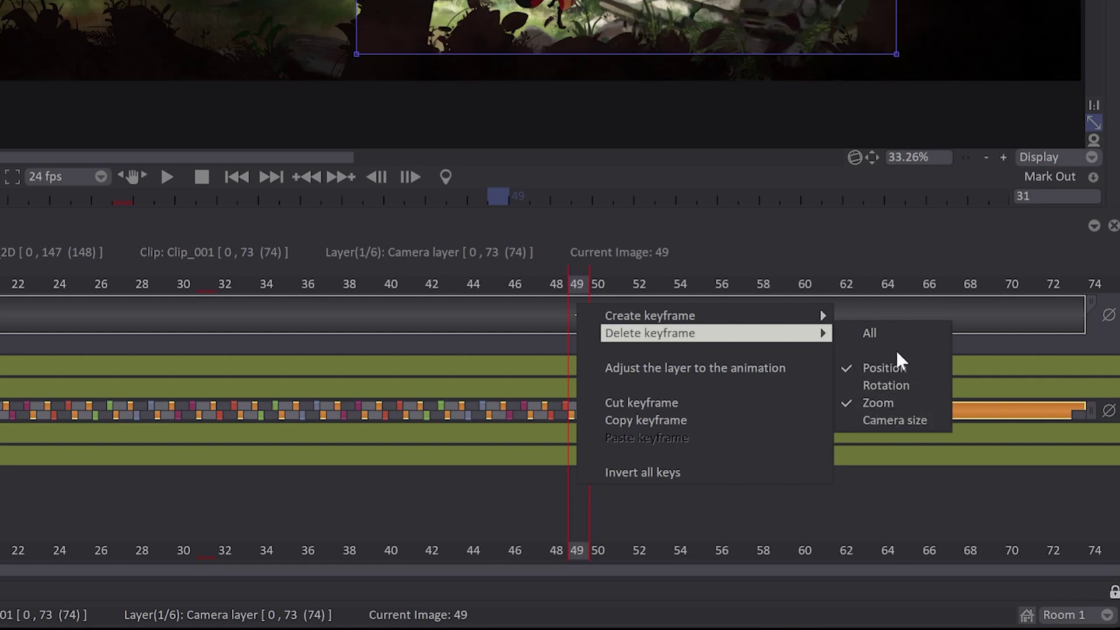
click(877, 335)
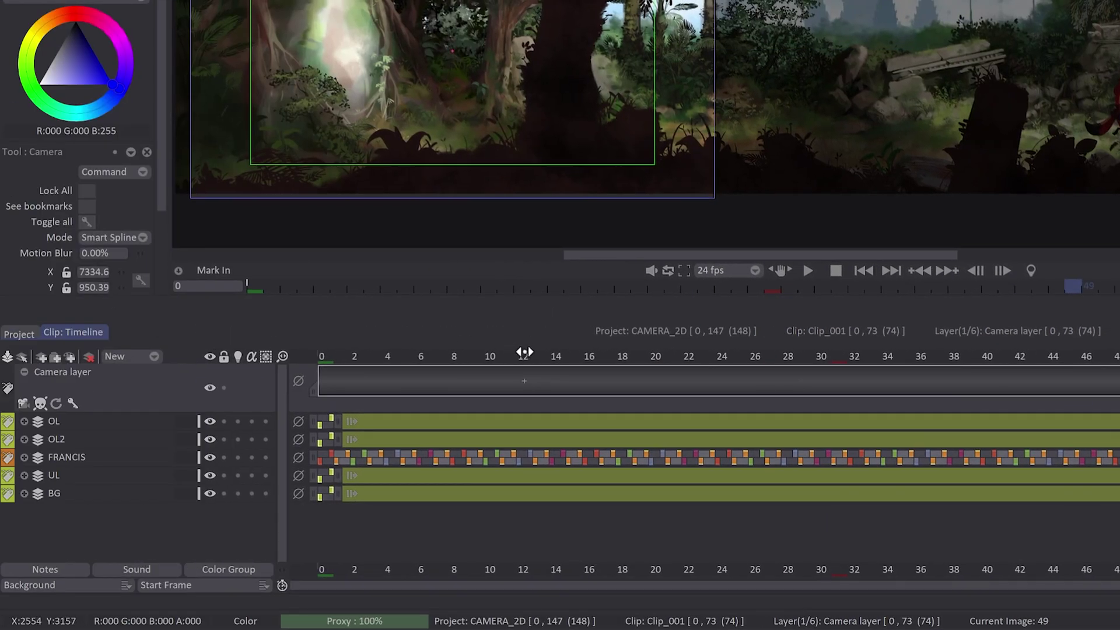
- Create a Position keyframe at frame 20 and a Rotation keyframe at frame 23 on the Camera layer
click(524, 353)
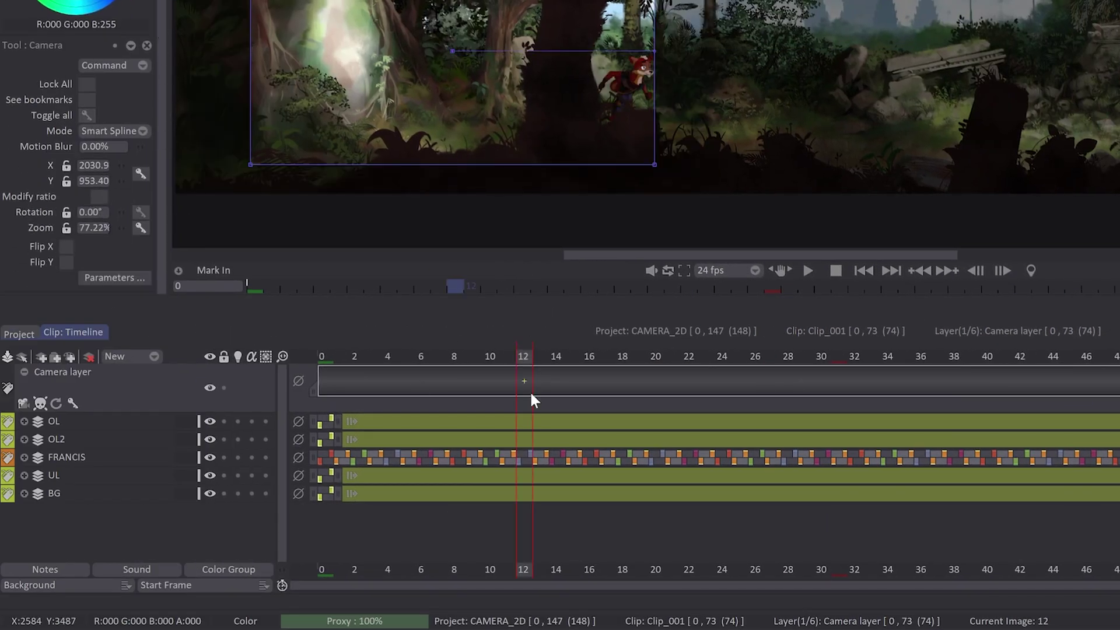
drag(527, 357, 661, 387)
right_click(661, 386)
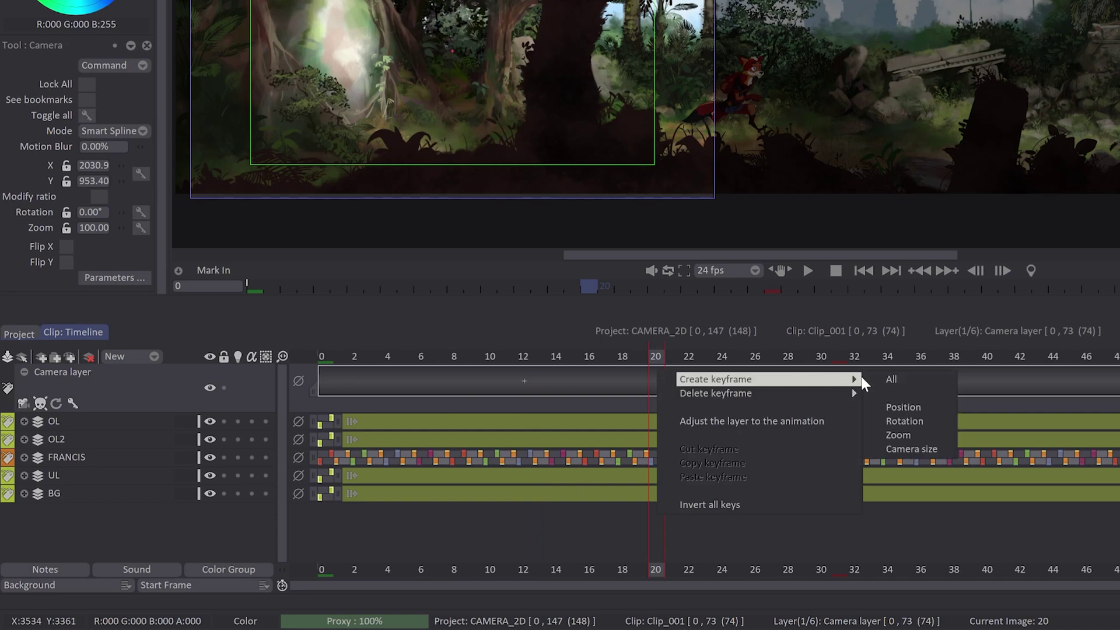
click(927, 410)
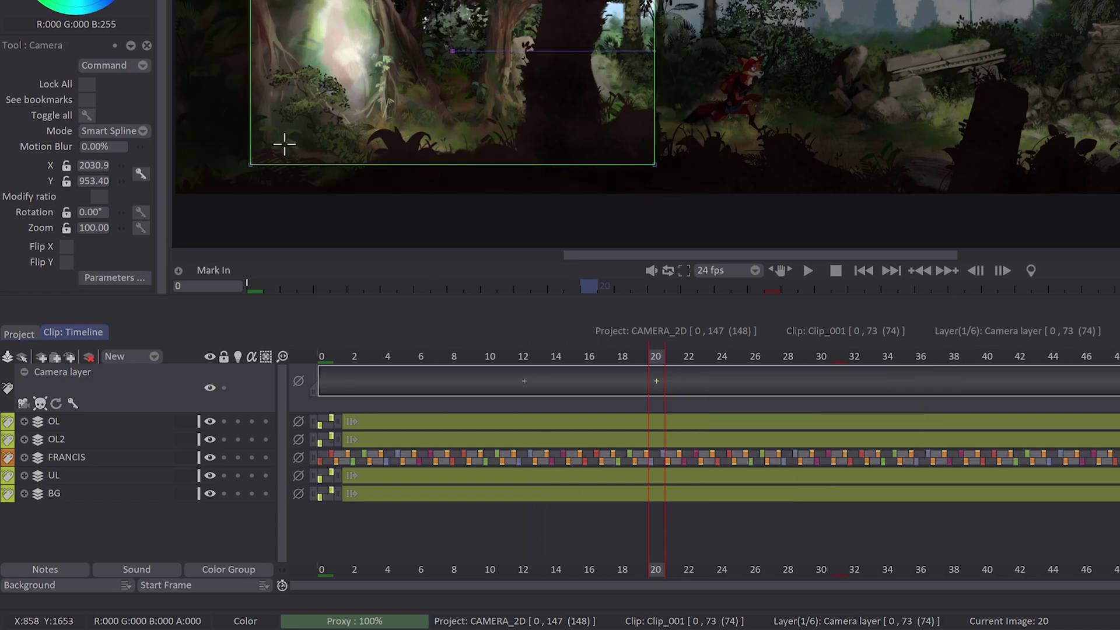
click(706, 381)
right_click(708, 381)
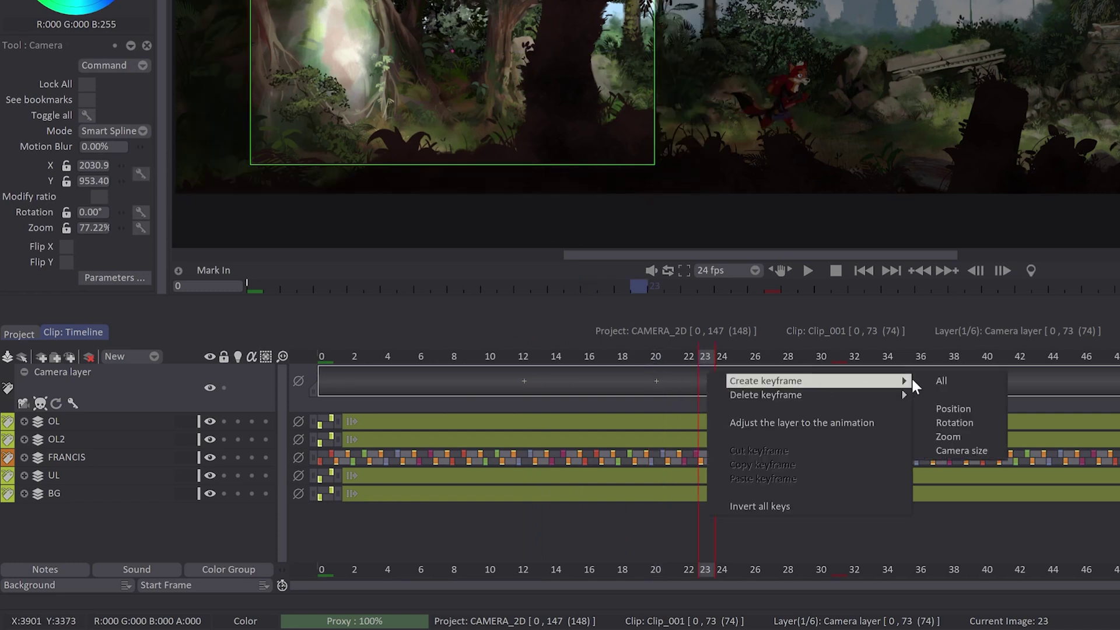
click(967, 429)
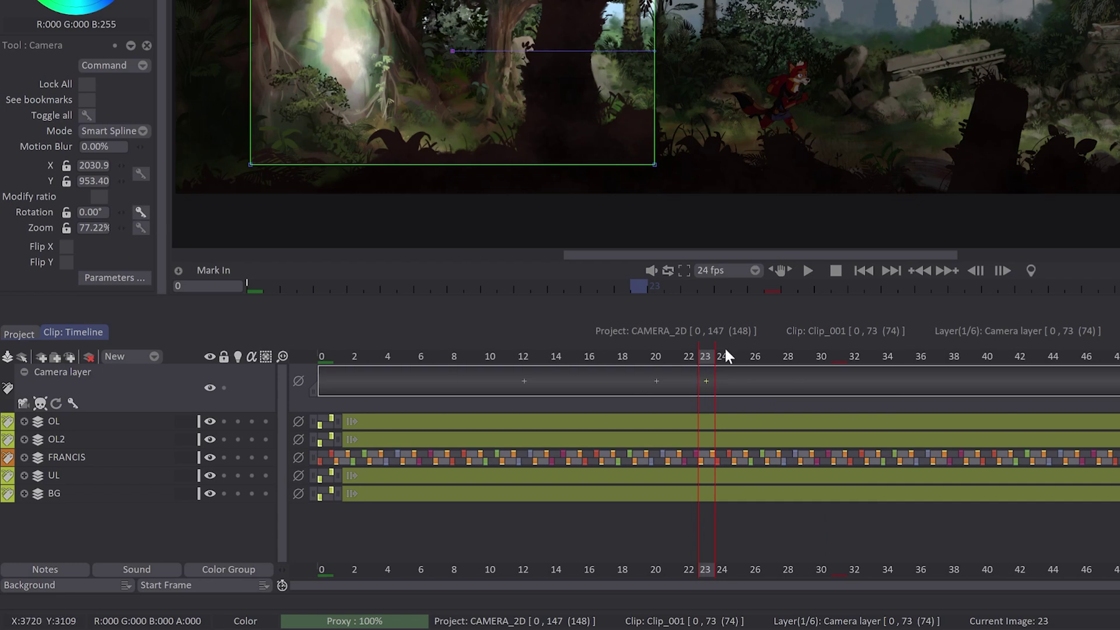
- Create a keyframe for all camera parameters at frame 29
click(804, 380)
right_click(806, 373)
click(1044, 383)
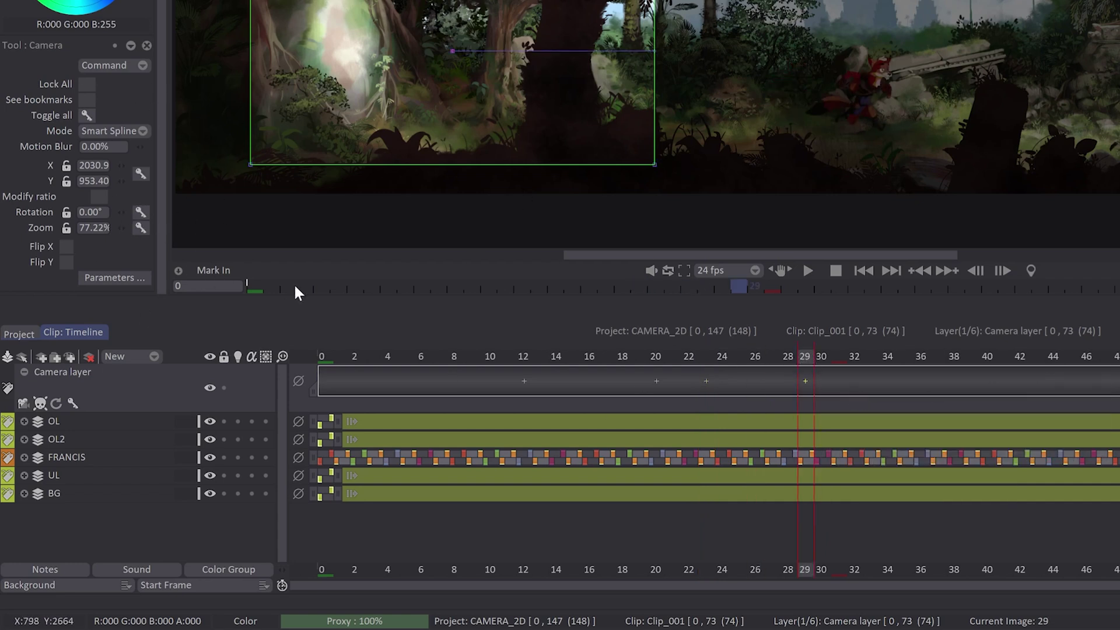
- Play the camera animation and scrub through the timeline to examine the move, returning to frame 0
click(617, 367)
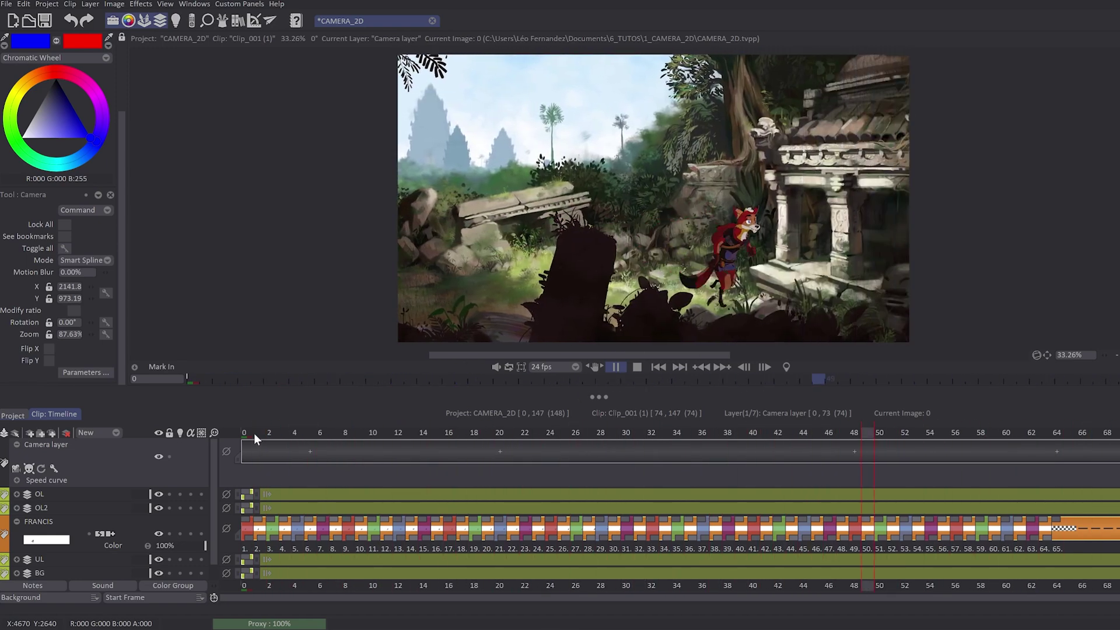
click(253, 432)
drag(254, 432, 1118, 445)
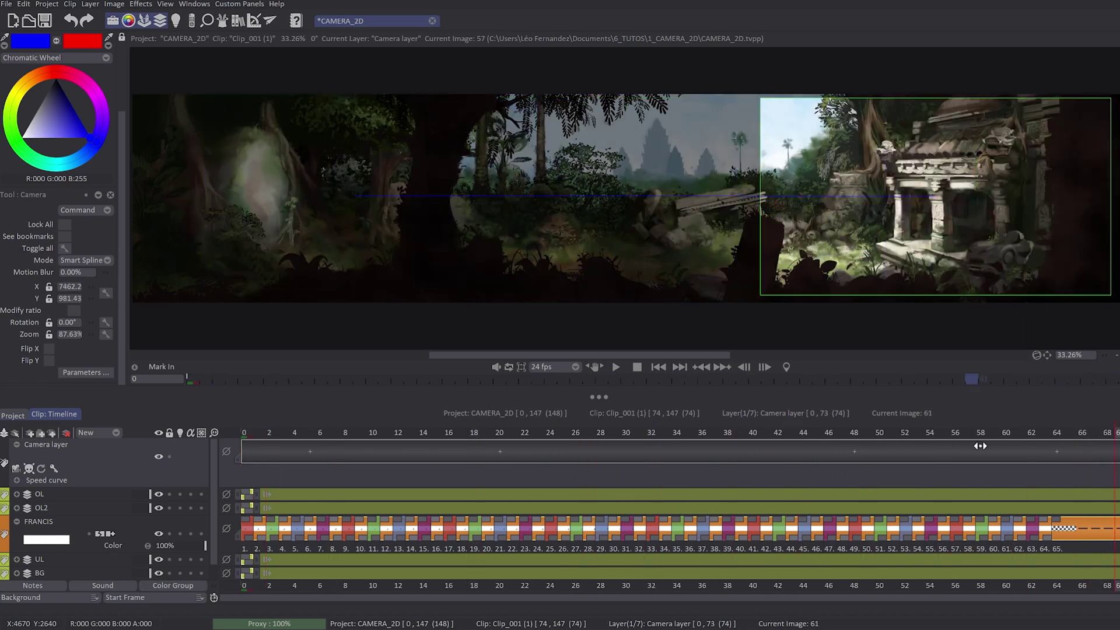
drag(980, 445, 269, 449)
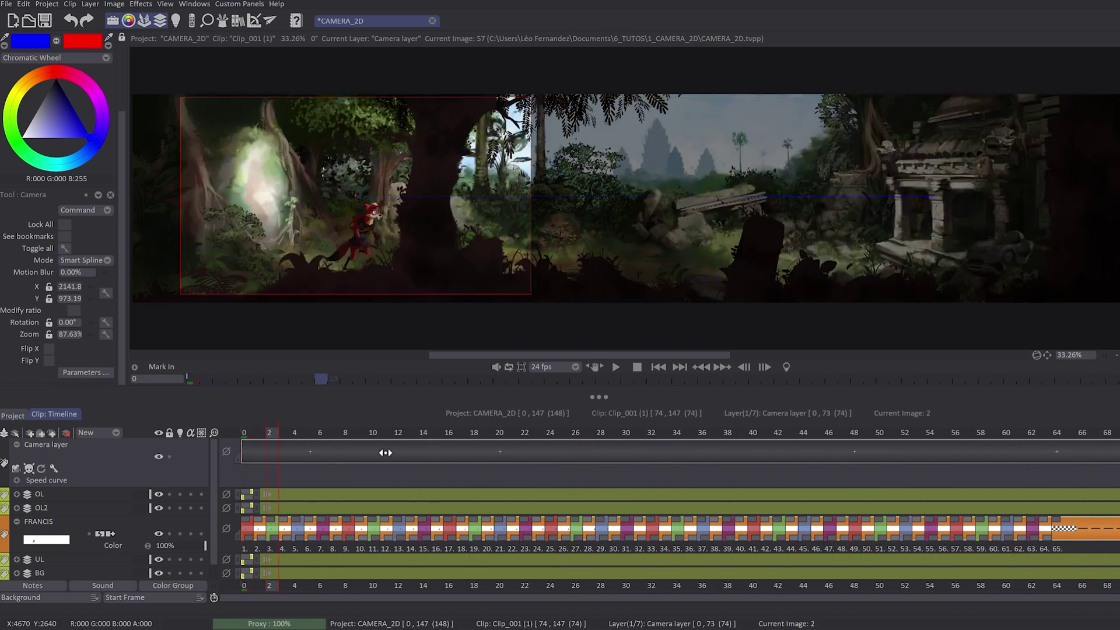
drag(385, 453, 240, 455)
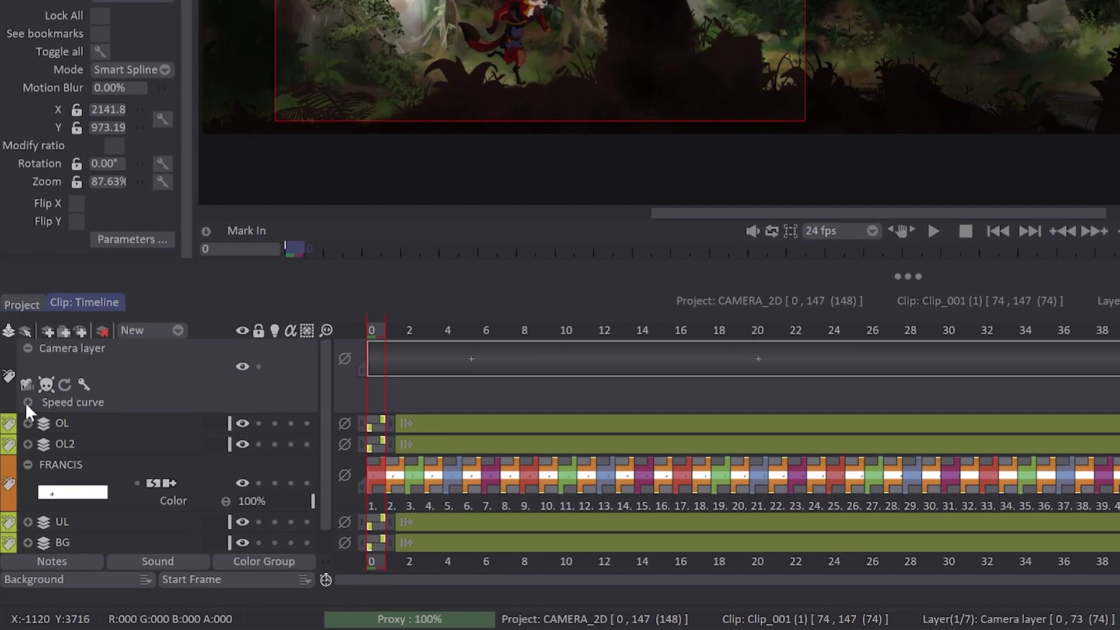
- Shape the camera's Position speed curve to ease in between frames 5 and 20 and ease out between frames 48 and 64, and preview it
click(28, 403)
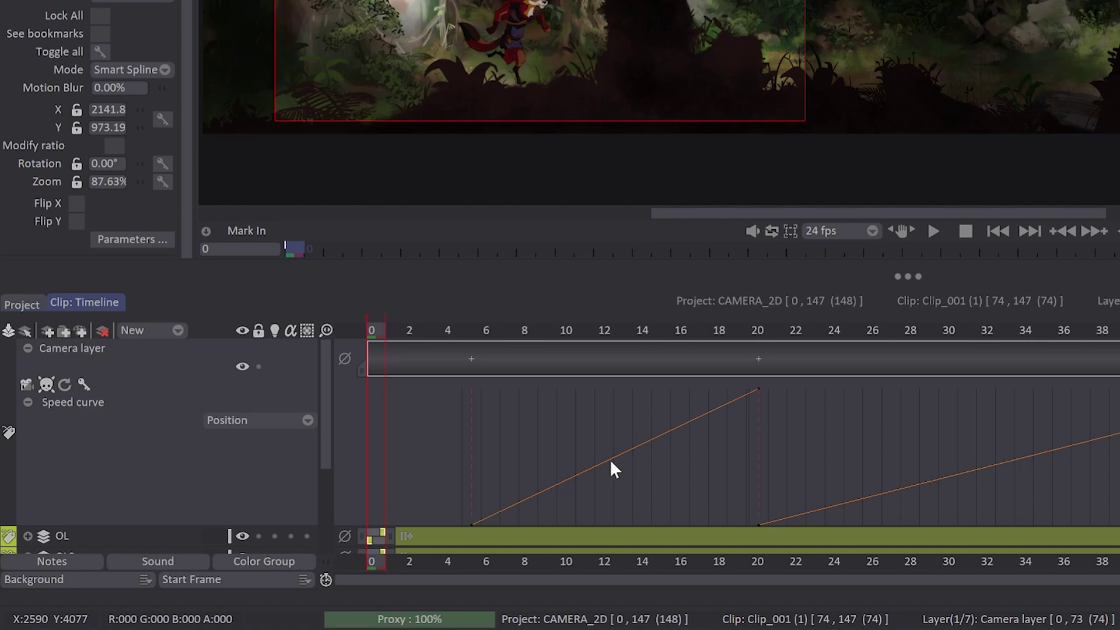
drag(605, 464, 598, 507)
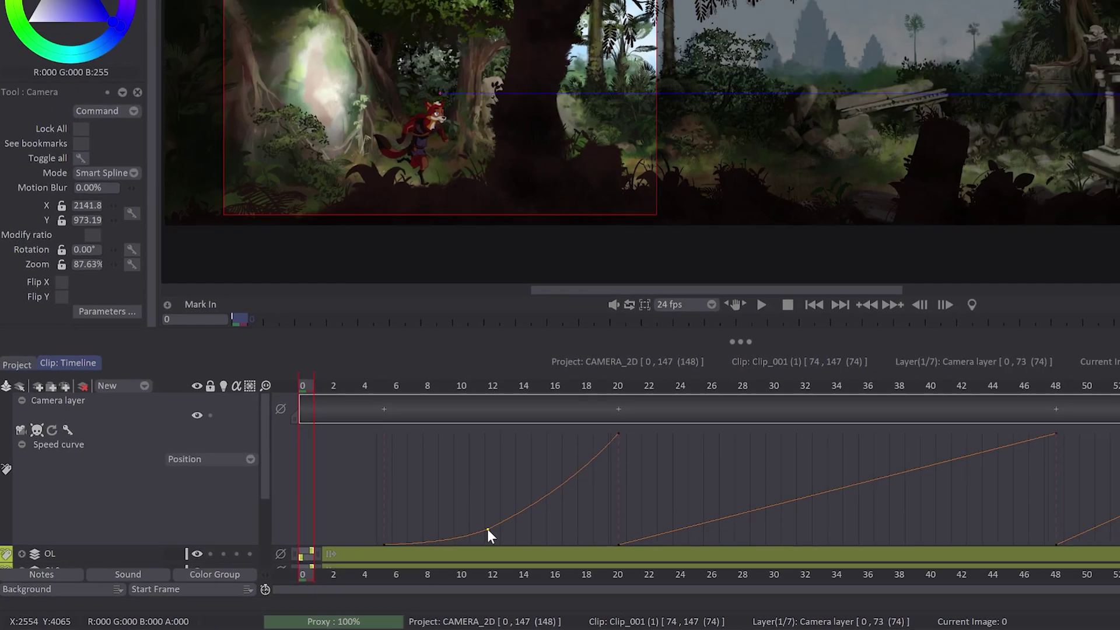
drag(312, 388, 425, 439)
drag(343, 476, 944, 497)
click(617, 366)
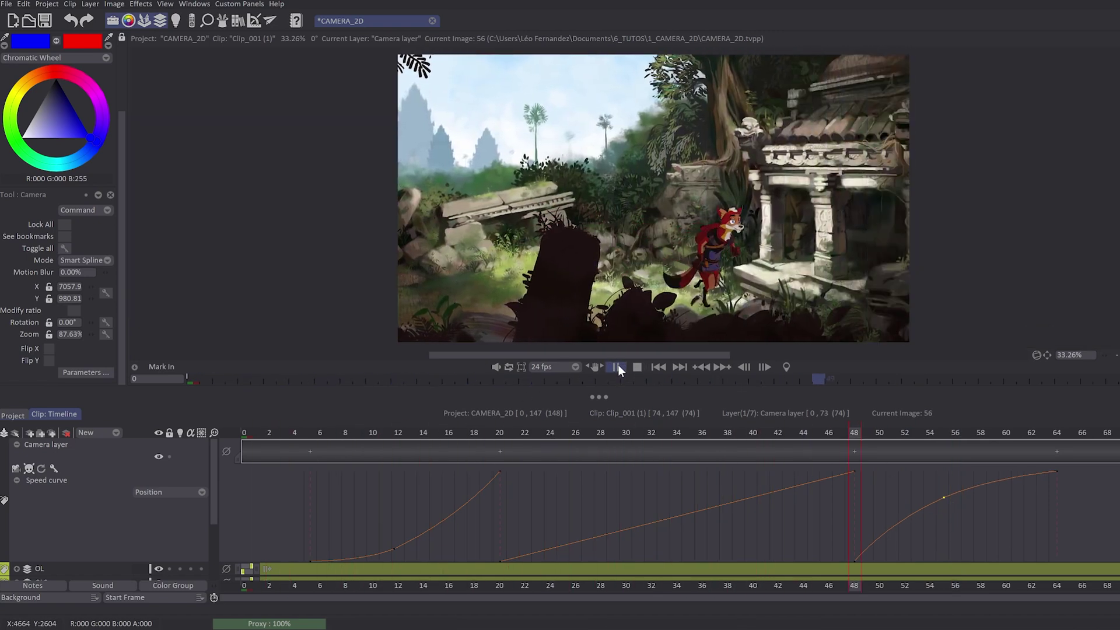
click(637, 367)
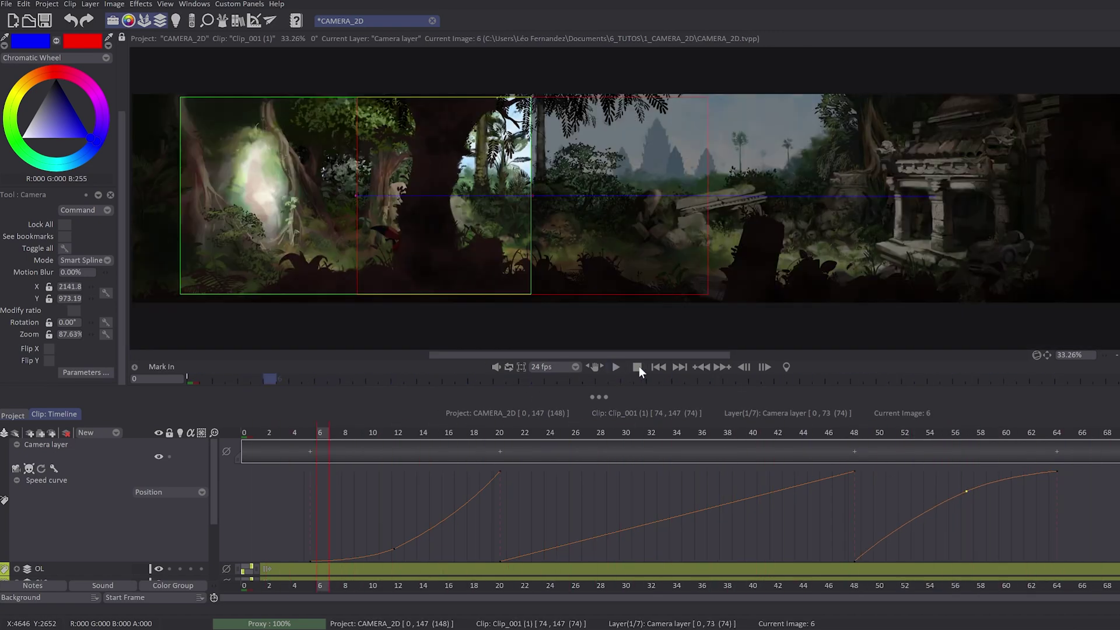
- Try an extra raised point on the speed curve between frames 5 and 20, and delete that point
right_click(439, 519)
click(453, 521)
drag(440, 521, 433, 497)
right_click(432, 497)
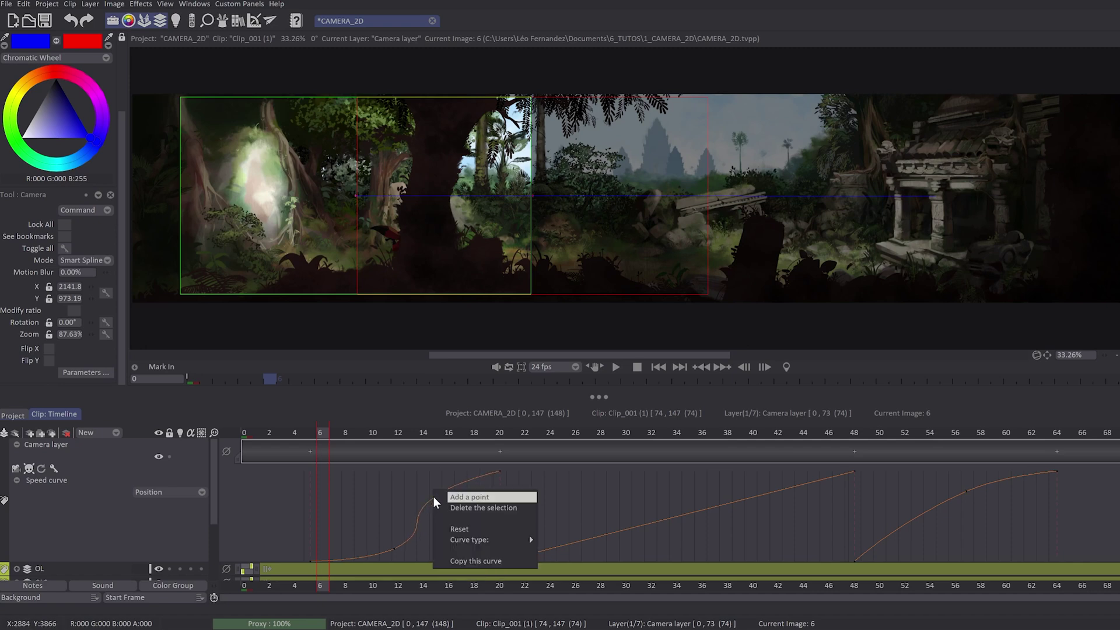
click(466, 506)
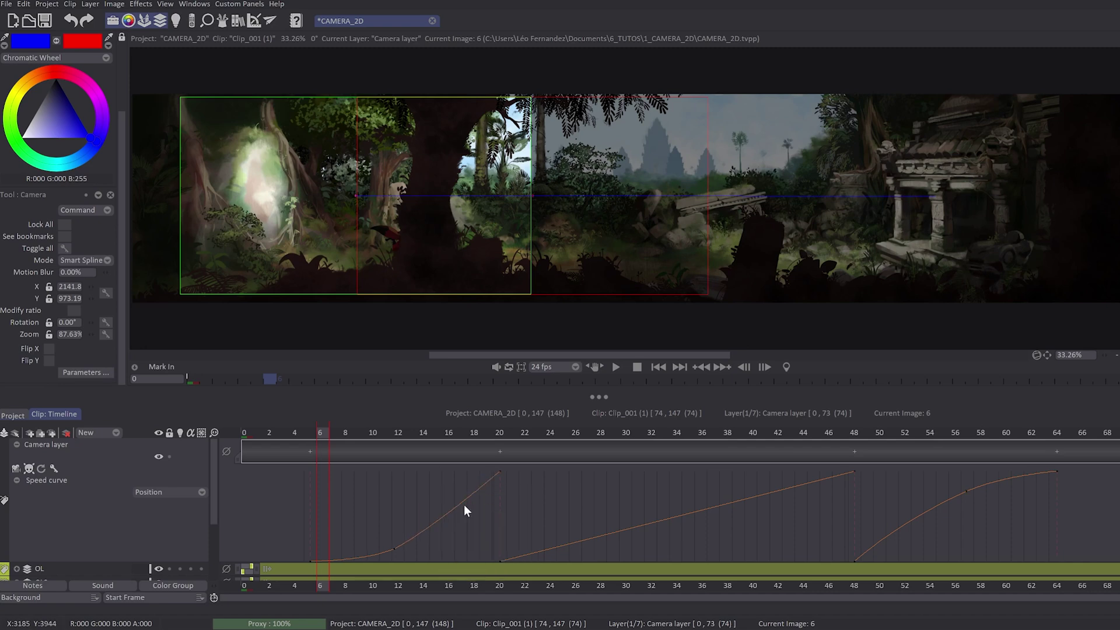
- Try the Linear curve type on the first speed curve segment and return it to Spline
right_click(410, 539)
mouse_move(449, 572)
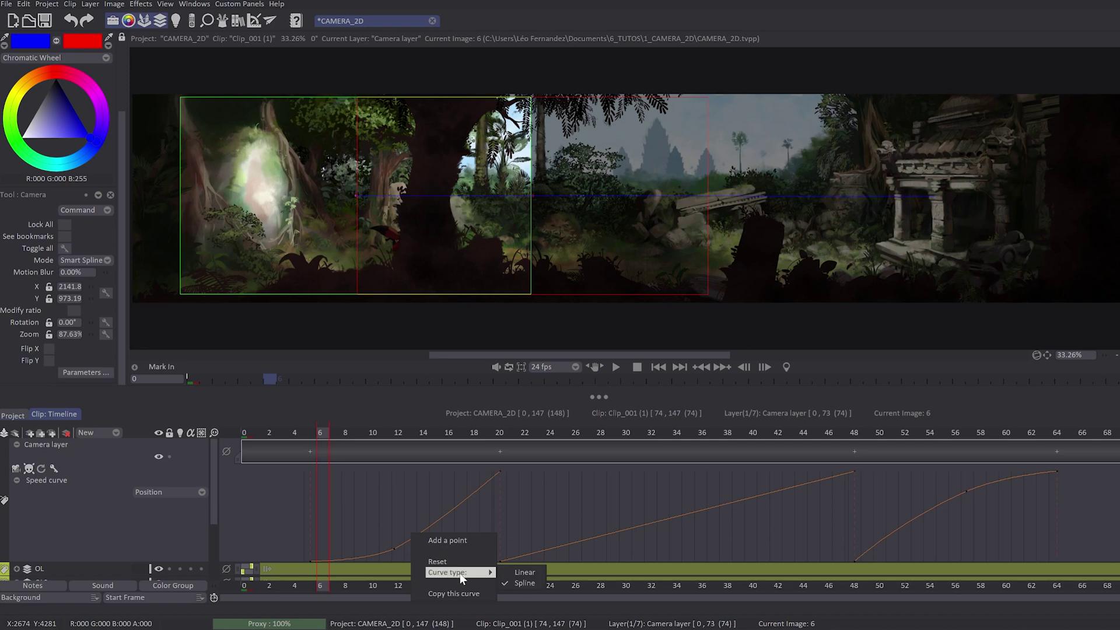
click(523, 574)
right_click(430, 523)
click(537, 564)
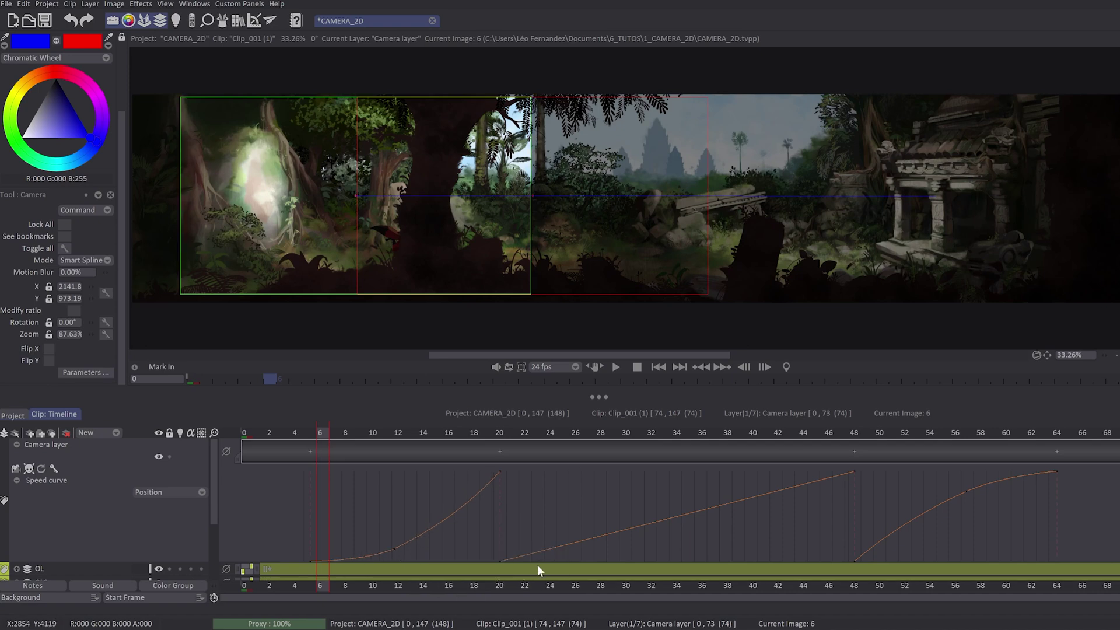
- Copy the first segment's speed curve onto the segment between frames 20 and 48, and reset that segment
right_click(393, 548)
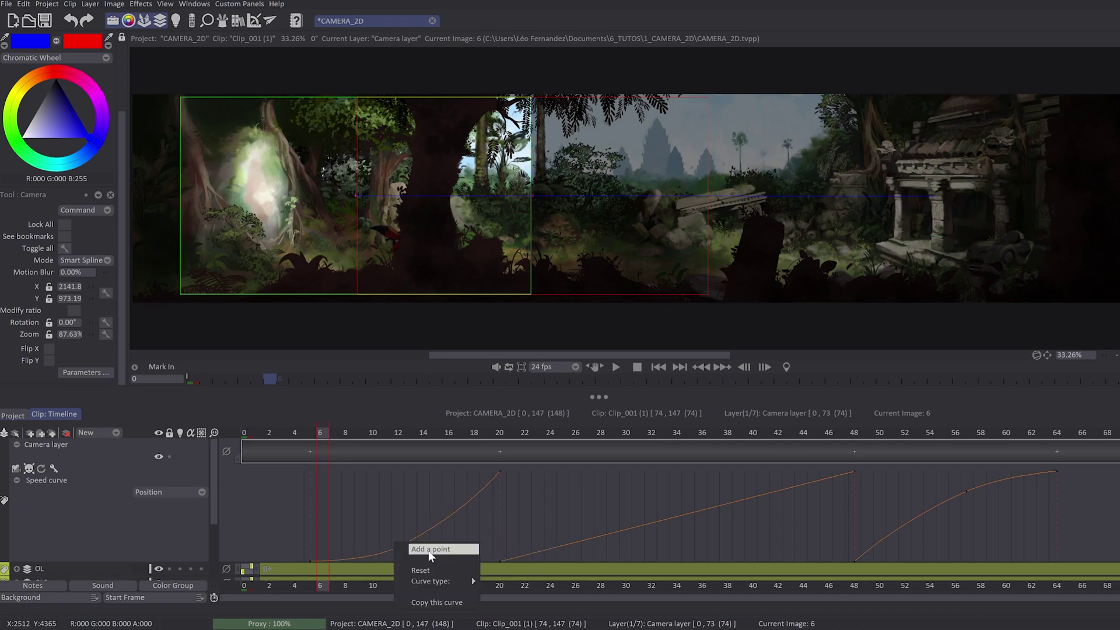
click(448, 602)
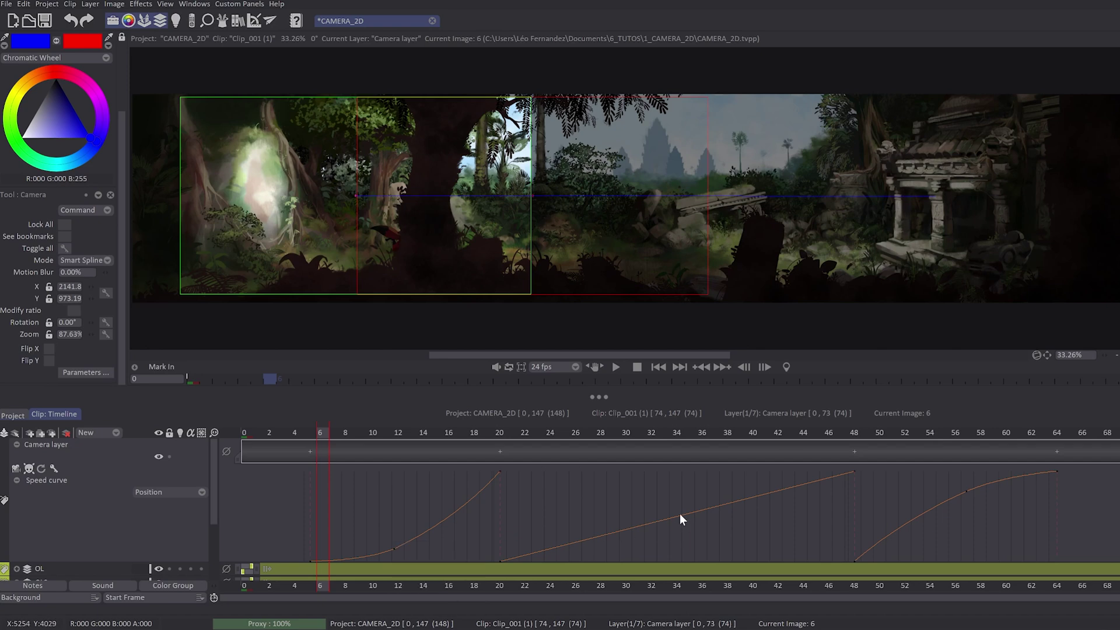
right_click(663, 519)
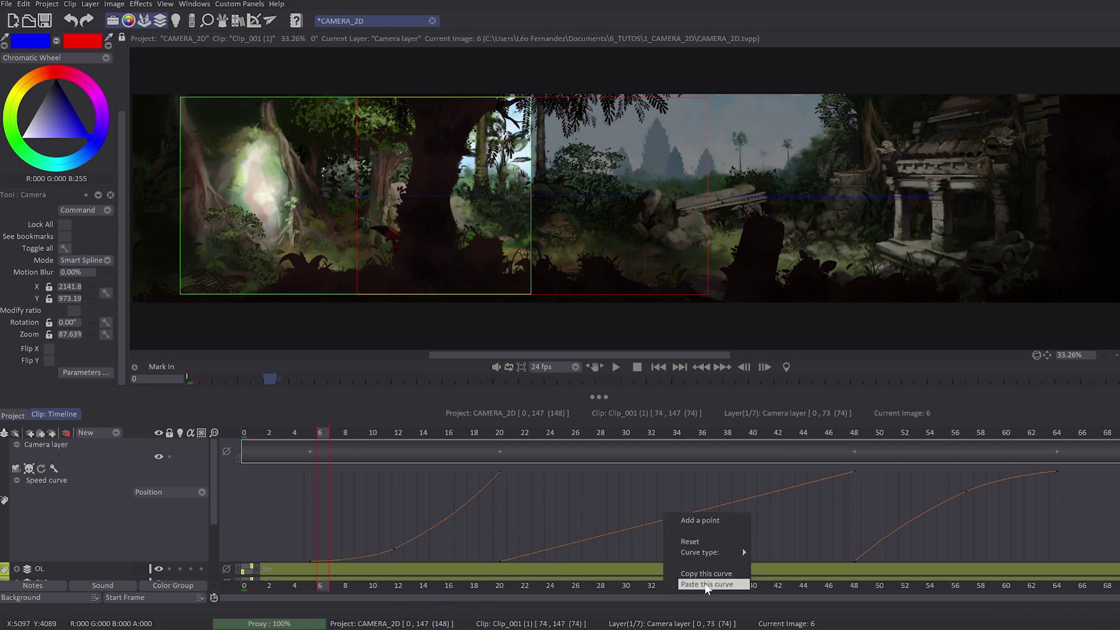
click(688, 583)
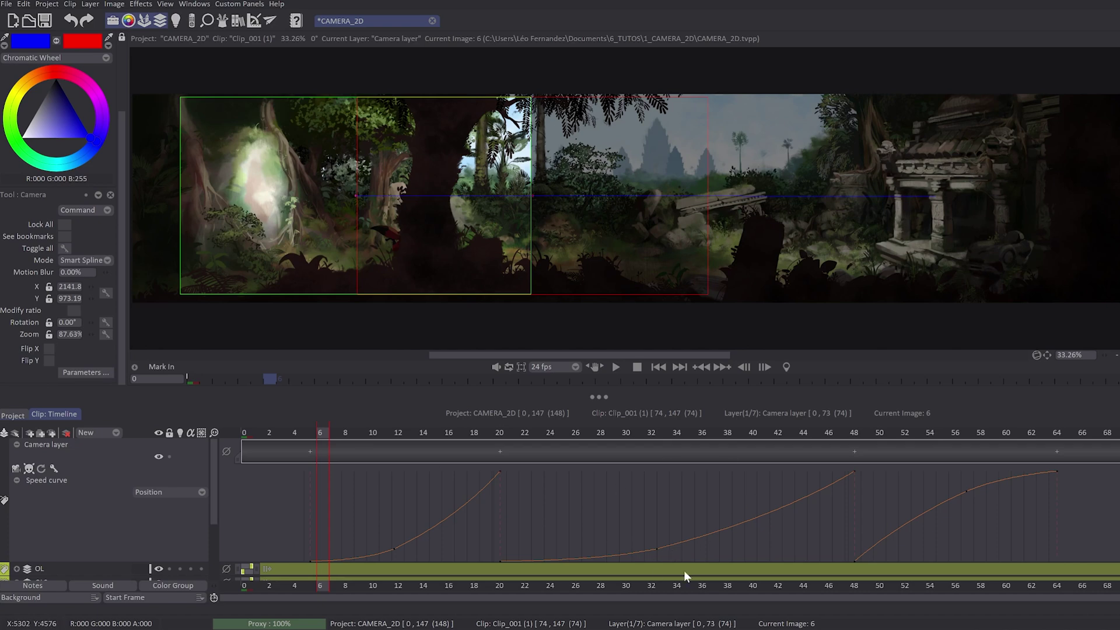
right_click(660, 548)
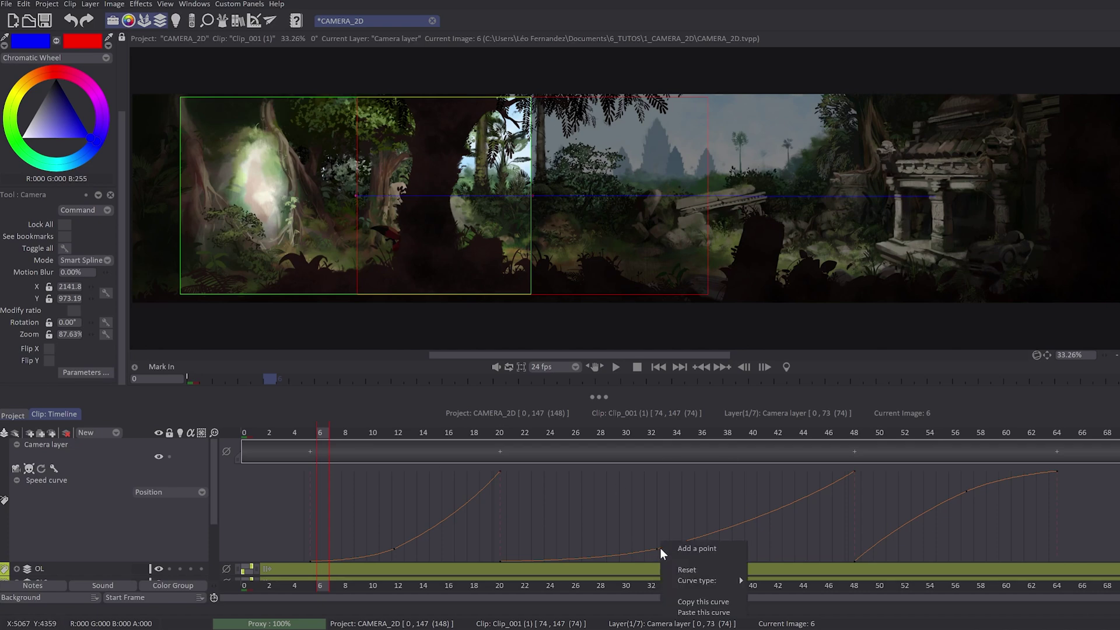
click(686, 570)
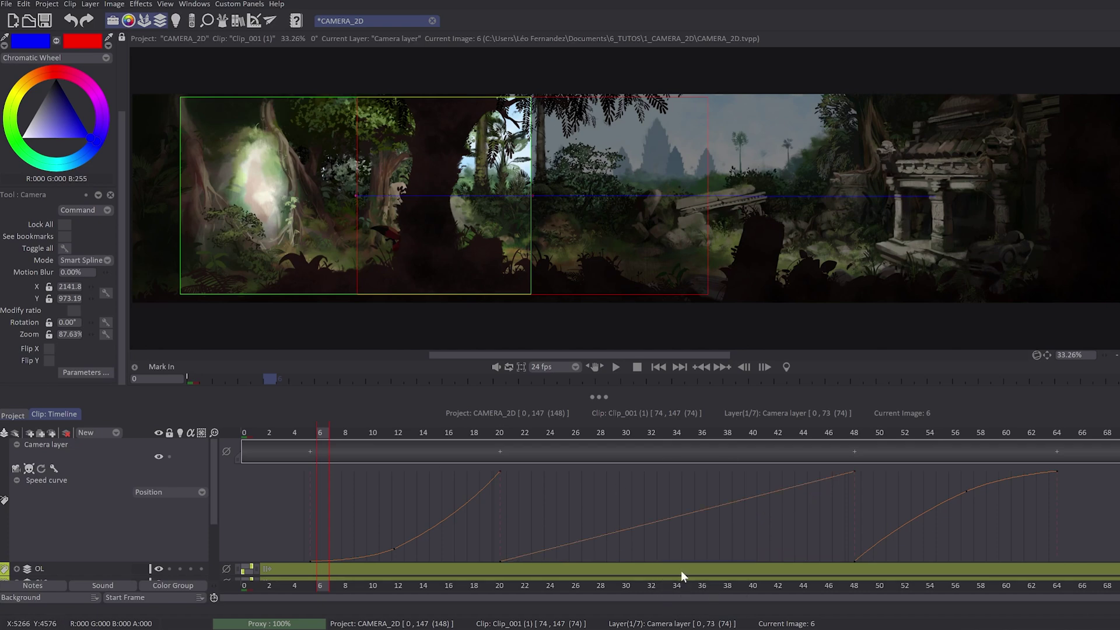